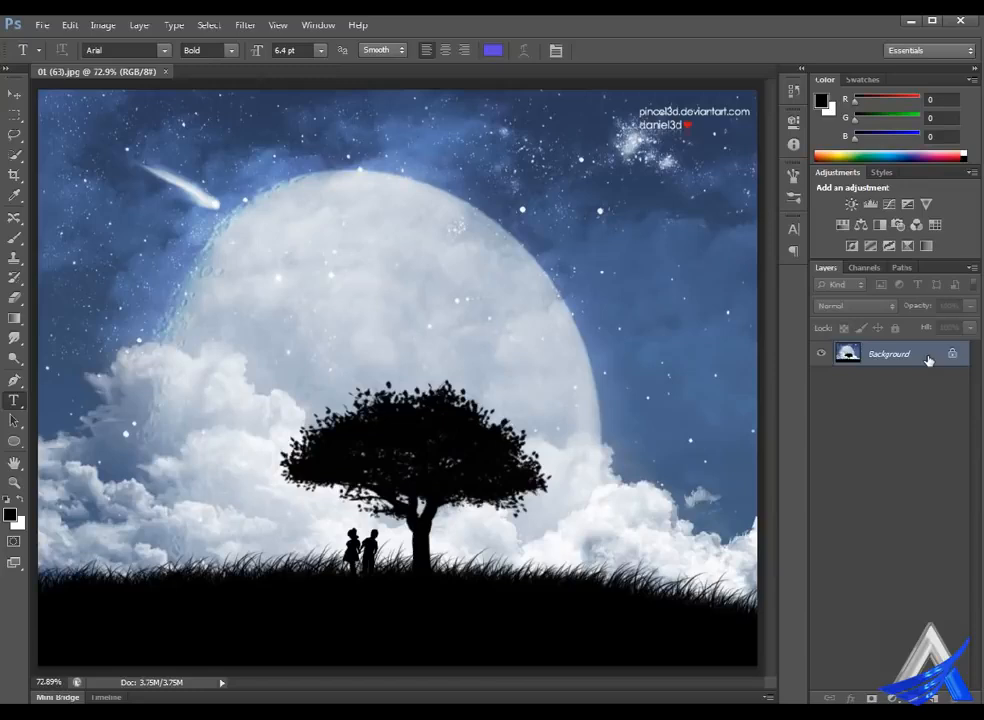
Unlock the background layer and scale the image down slightly about its centre, leaving an even white margin around it
click(951, 354)
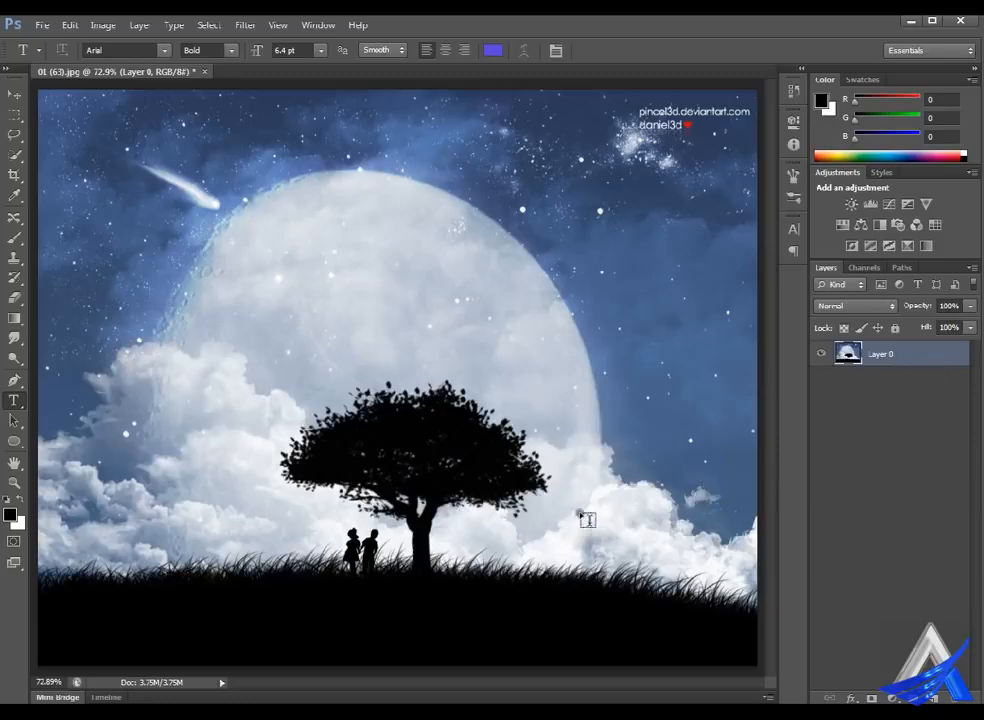
key(ctrl+t)
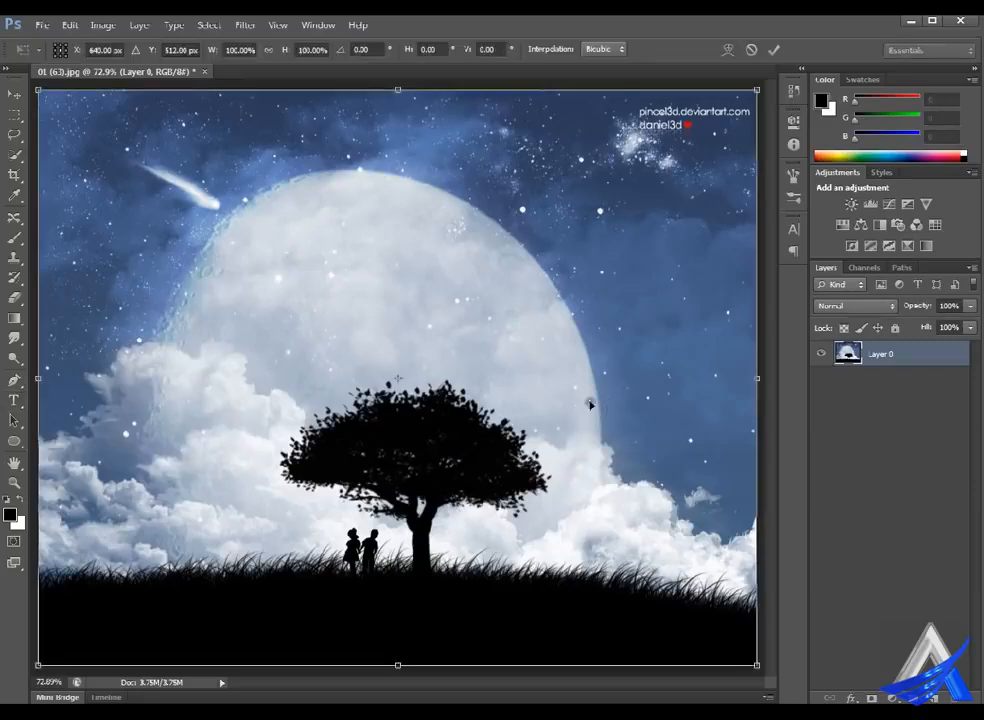
drag(42, 80, 61, 106)
key(Return)
key(t)
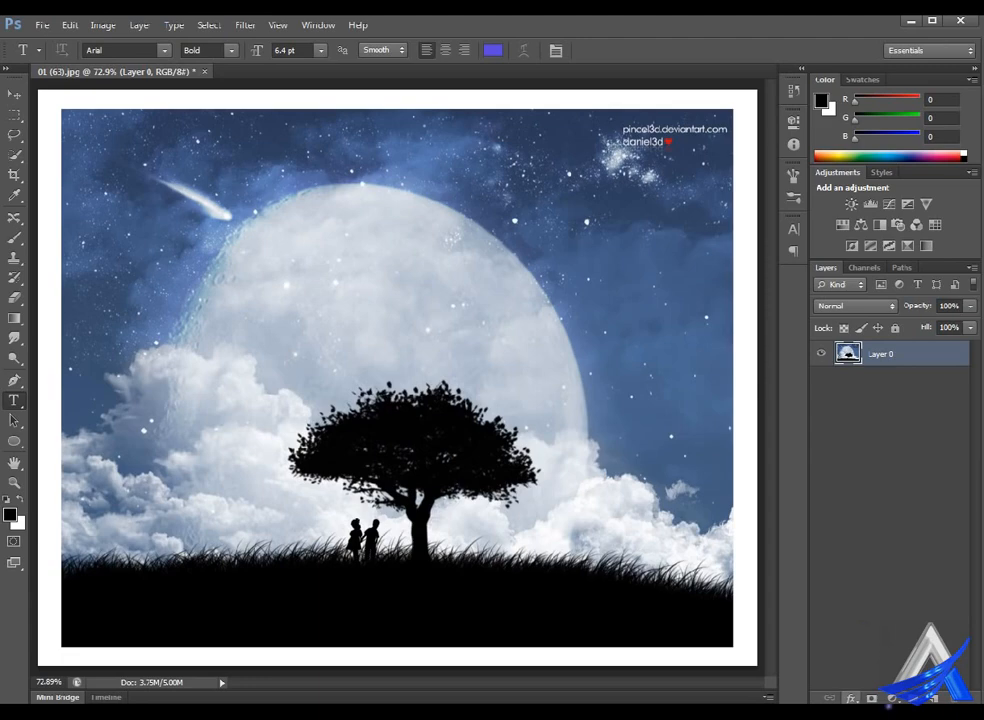
Add a drop shadow to the image layer with a 145° angle, 25 px distance and 6% spread
click(851, 698)
click(880, 681)
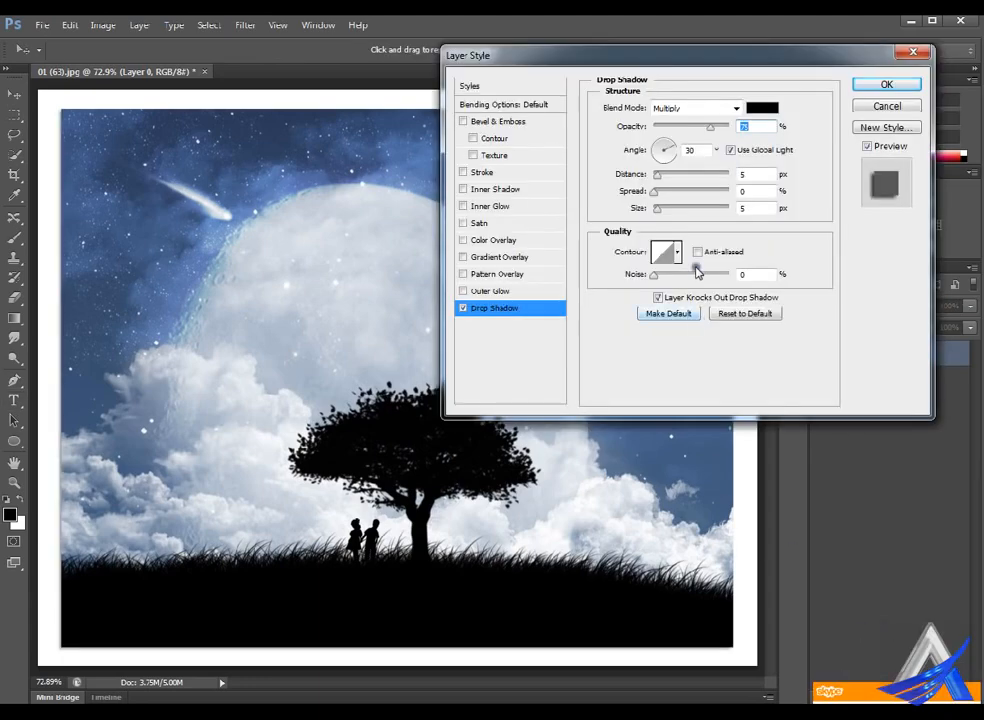
click(685, 190)
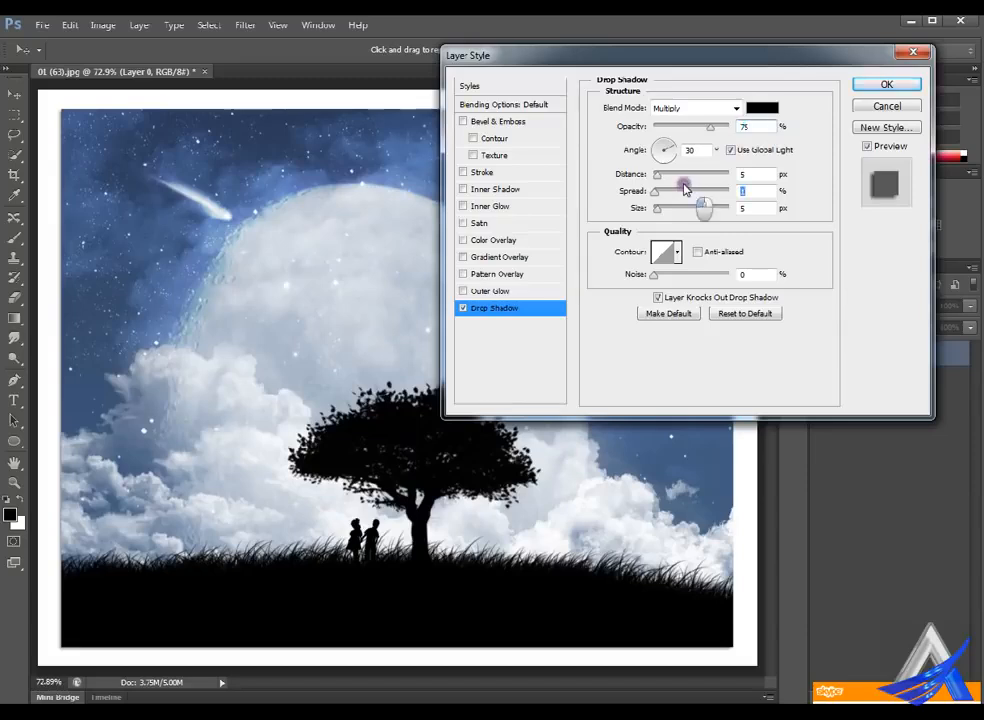
drag(685, 188, 685, 139)
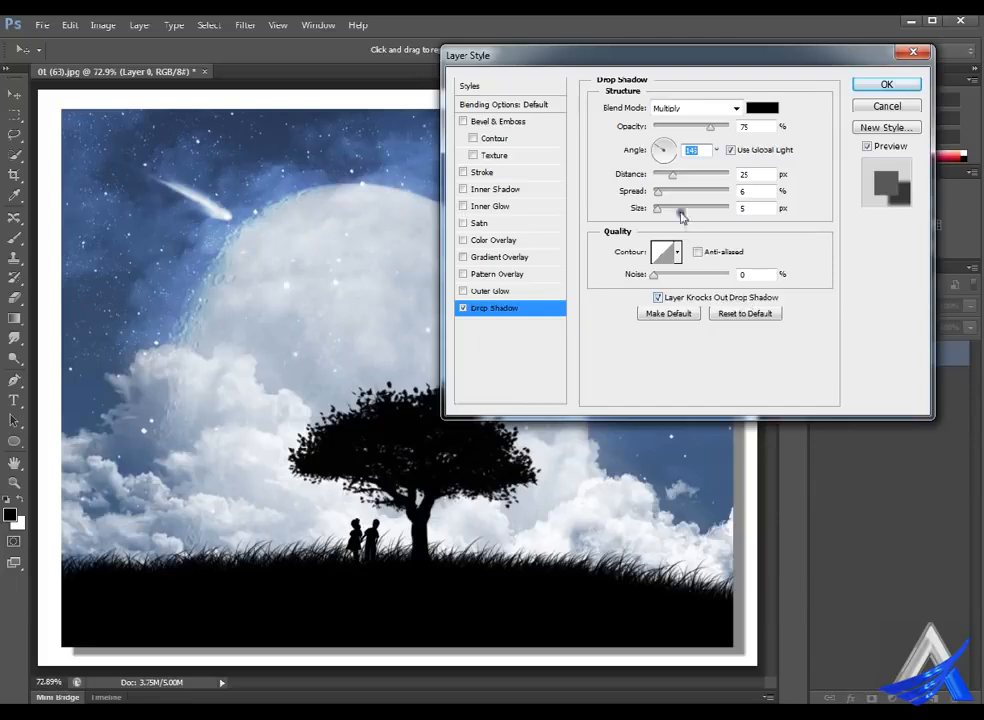
Refine the drop shadow to 3 px size, 2% spread, 15 px distance and 57% opacity
key(Tab)
key(Tab)
key(Tab)
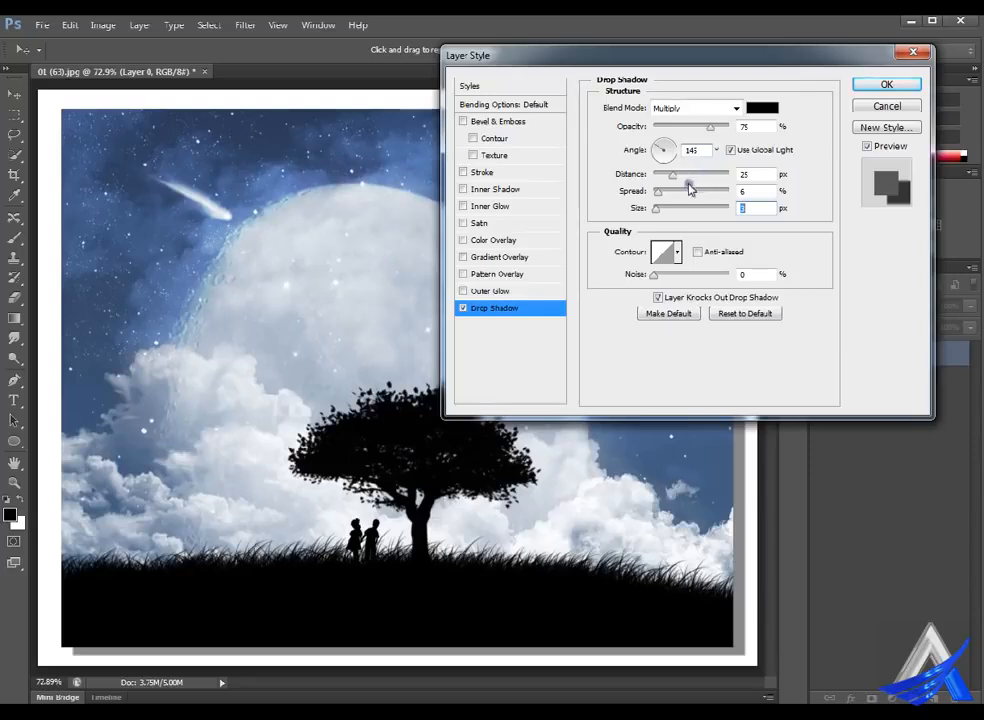
drag(689, 186, 696, 171)
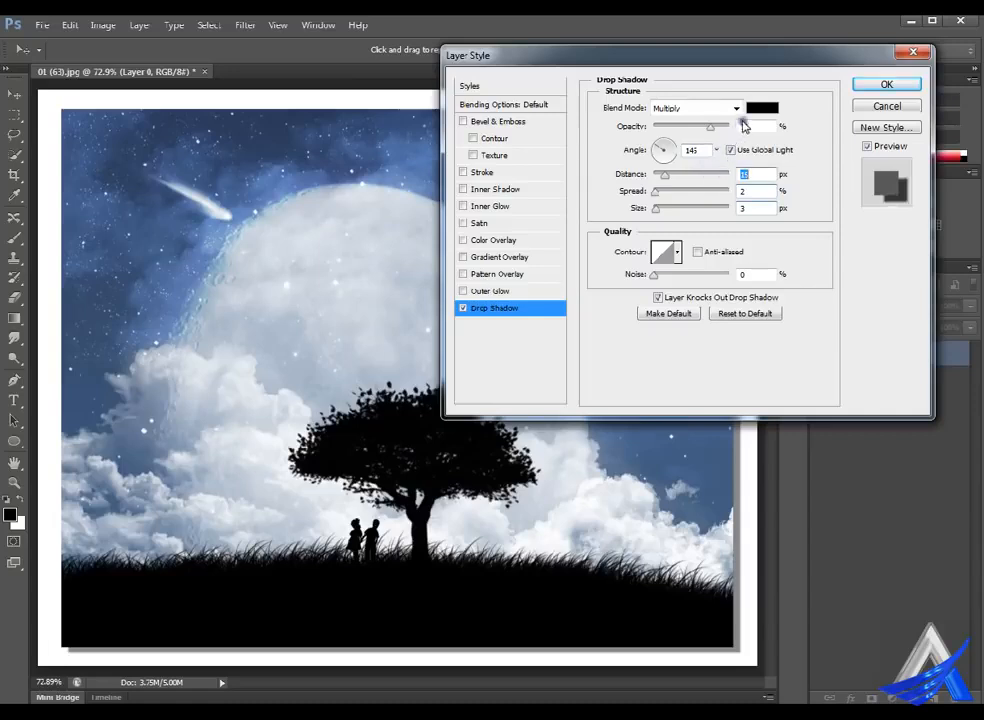
drag(743, 125, 729, 126)
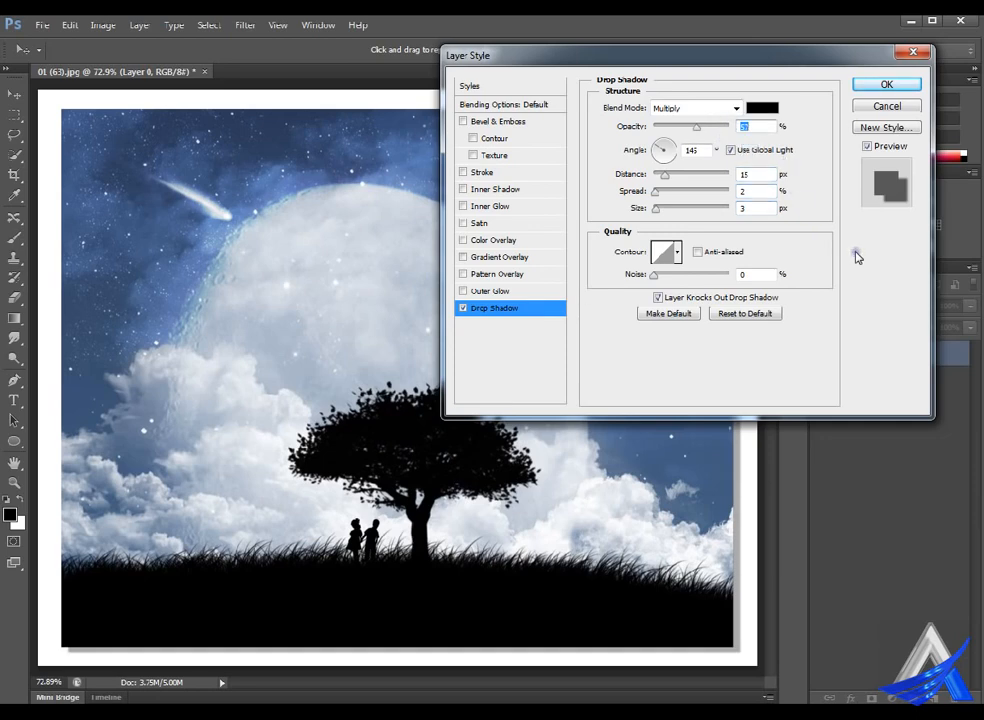
Change the drop shadow colour to the muted blue #336886
click(762, 107)
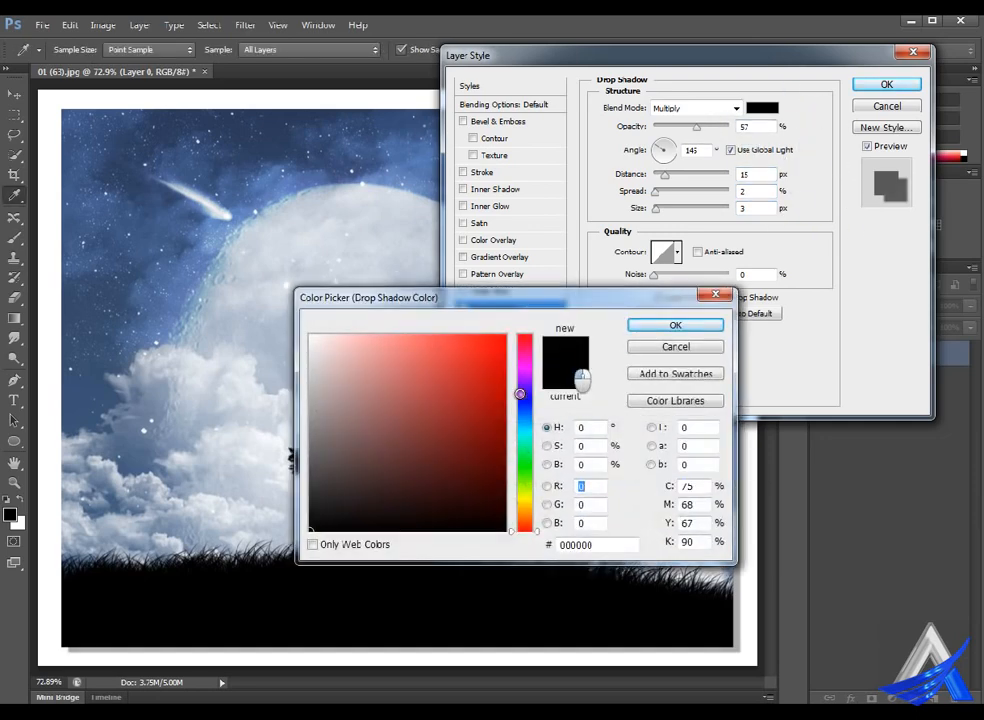
click(552, 427)
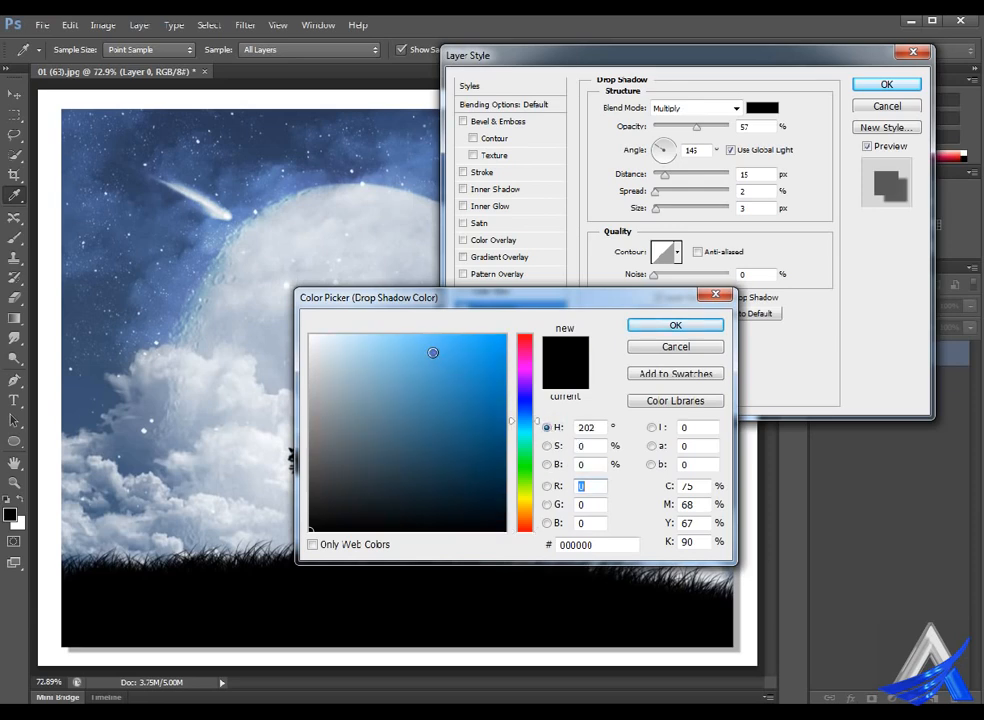
click(414, 352)
mouse_move(432, 351)
mouse_down()
mouse_move(424, 378)
mouse_move(437, 416)
mouse_up()
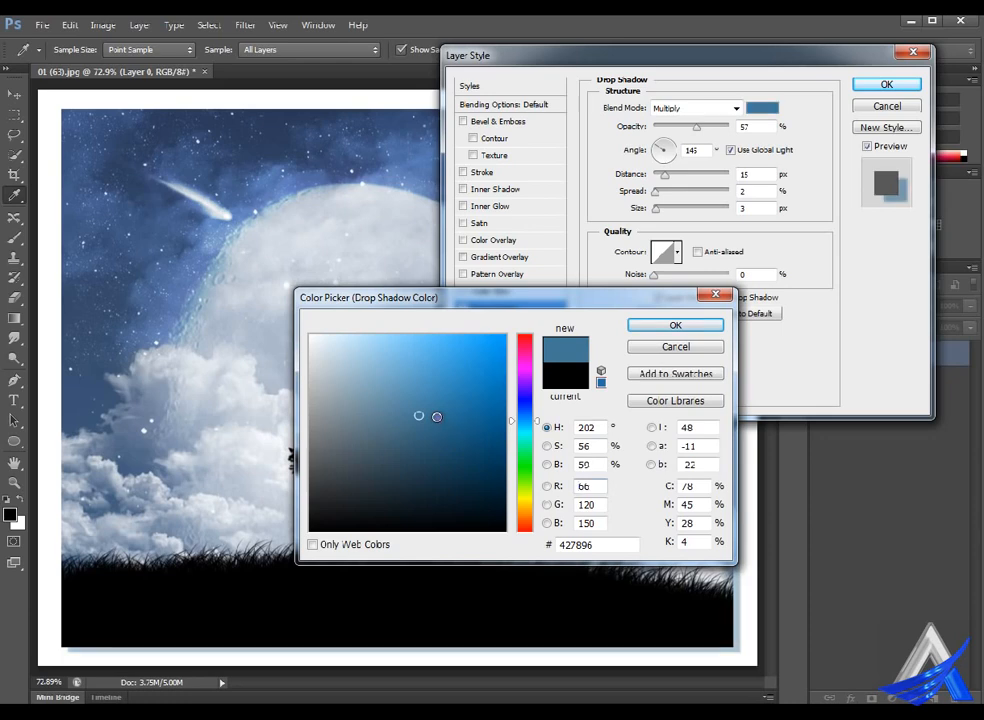
click(449, 429)
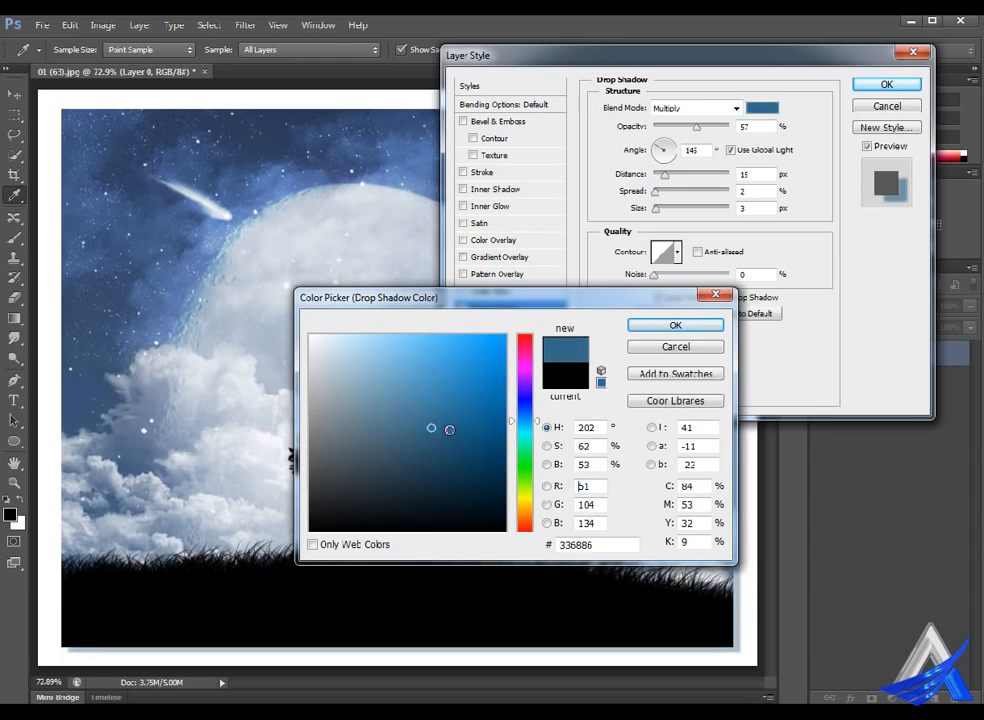
key(Return)
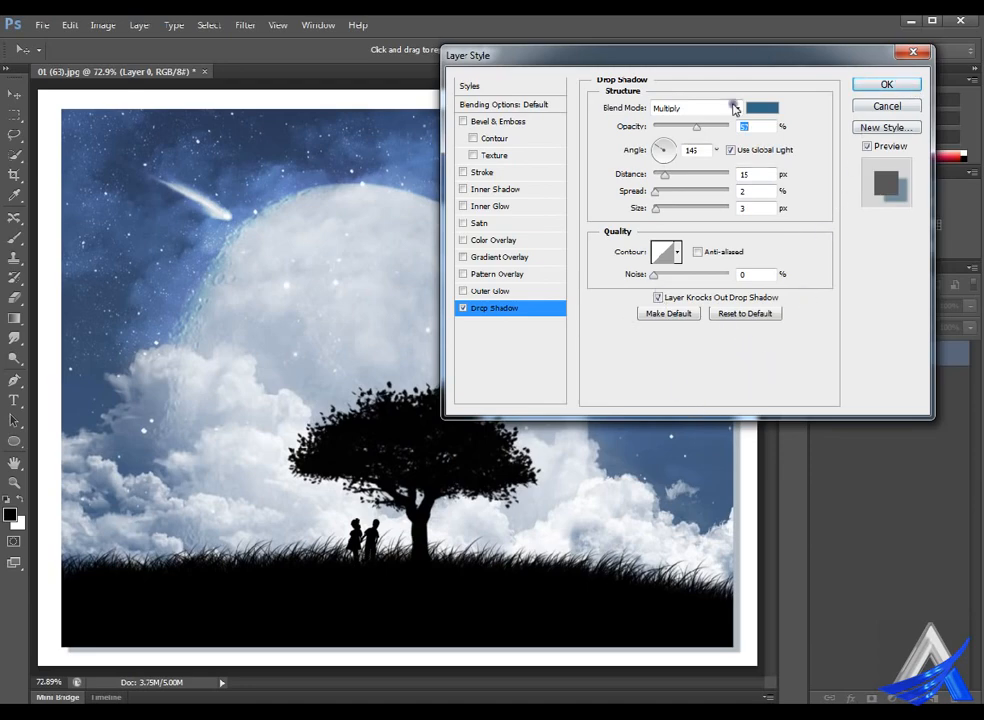
Try an outer glow on the layer with 68% opacity and 8% noise
drag(740, 54, 395, 181)
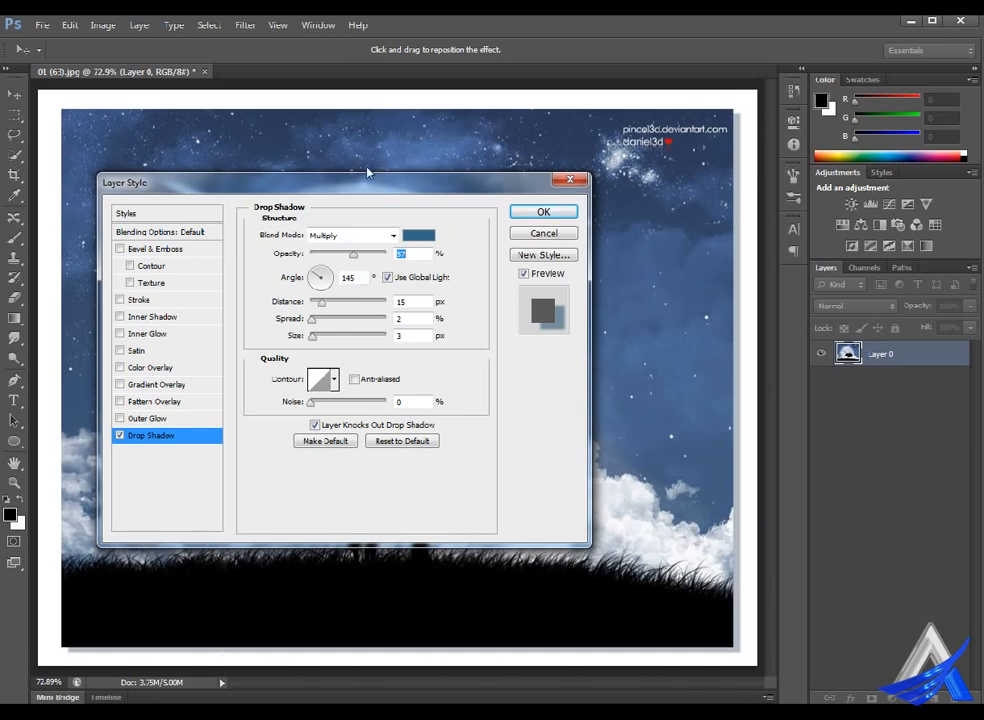
drag(375, 185, 433, 141)
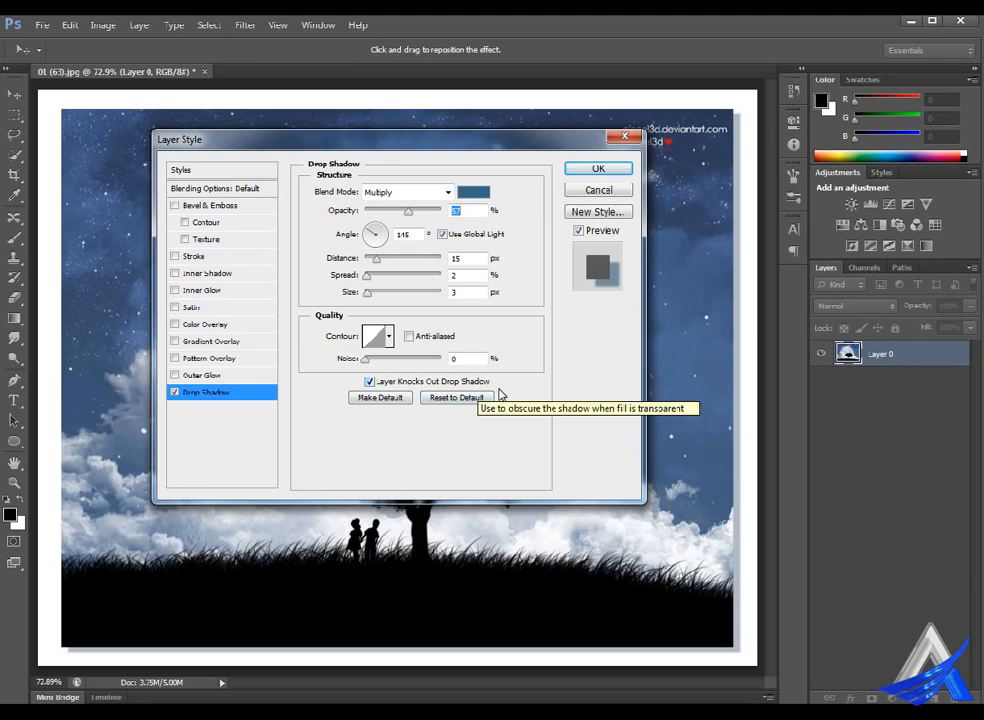
click(214, 377)
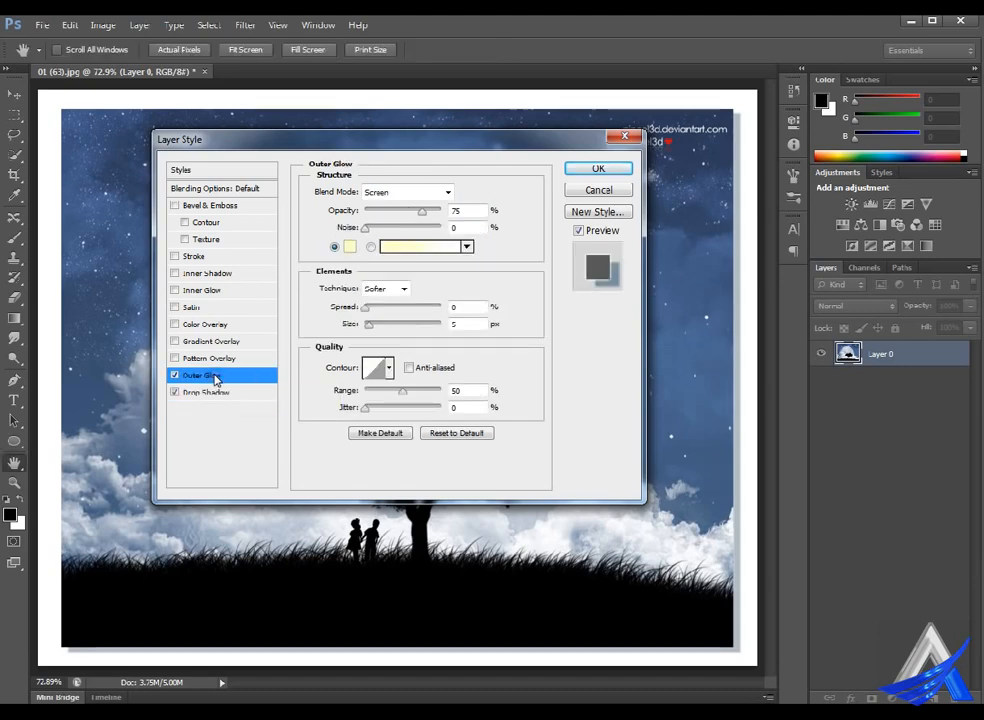
drag(368, 226, 417, 211)
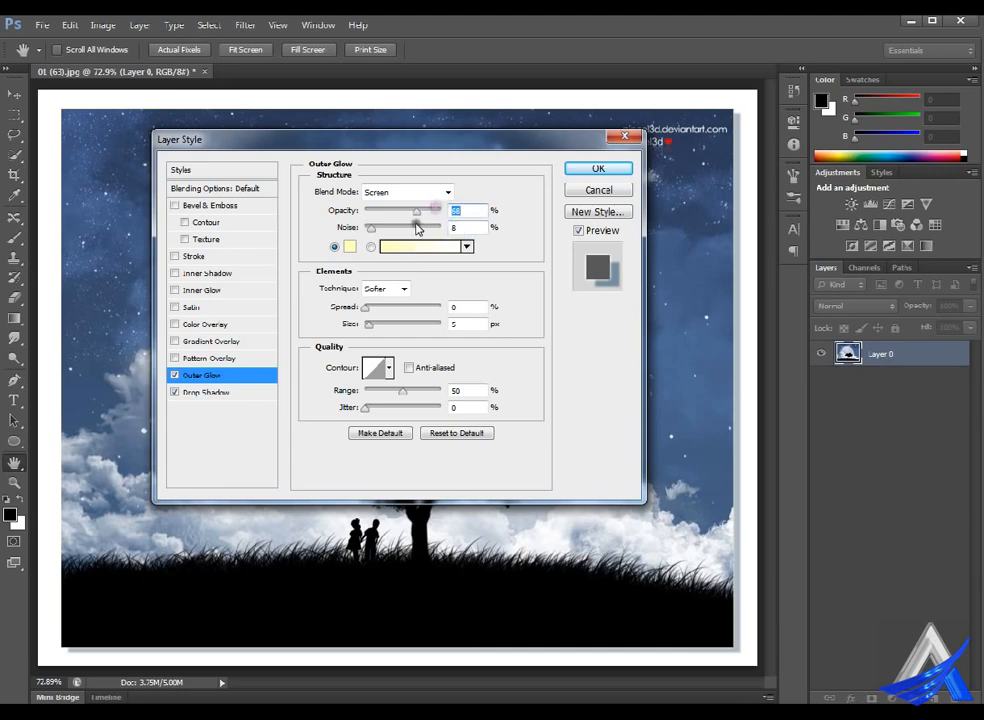
click(183, 258)
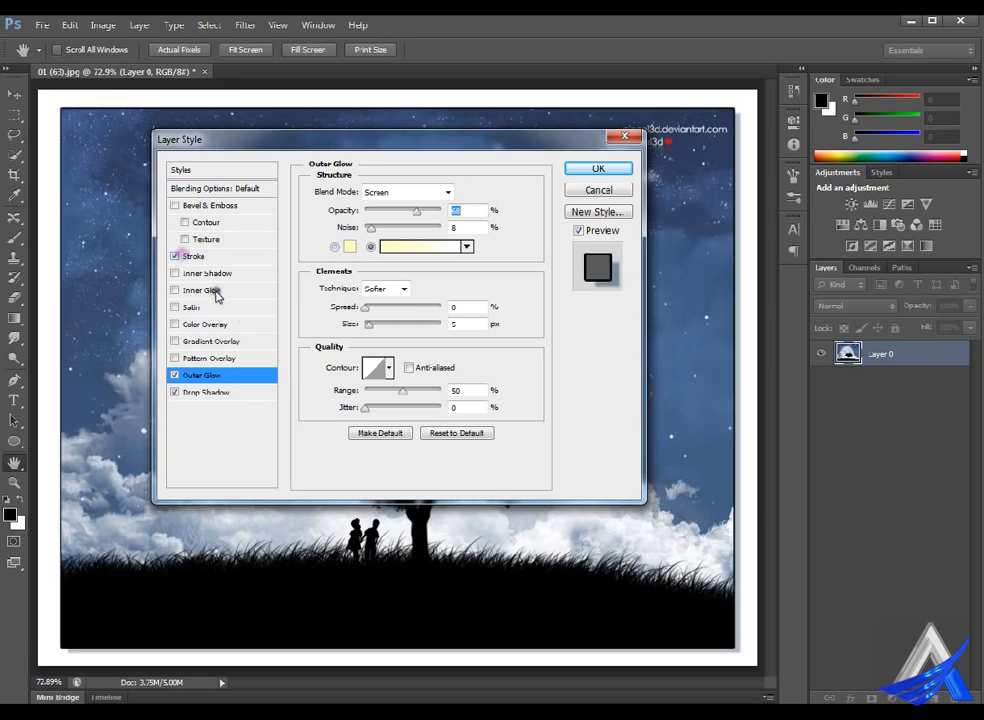
click(176, 375)
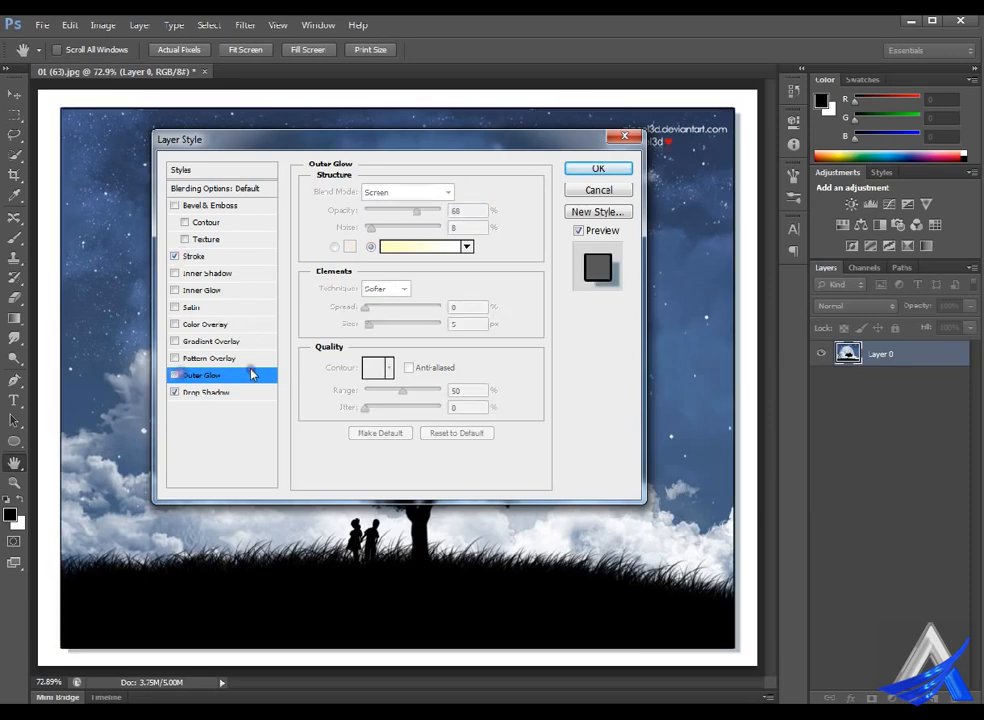
Give the image layer a stroke in the purple colour #6a50b5
click(196, 257)
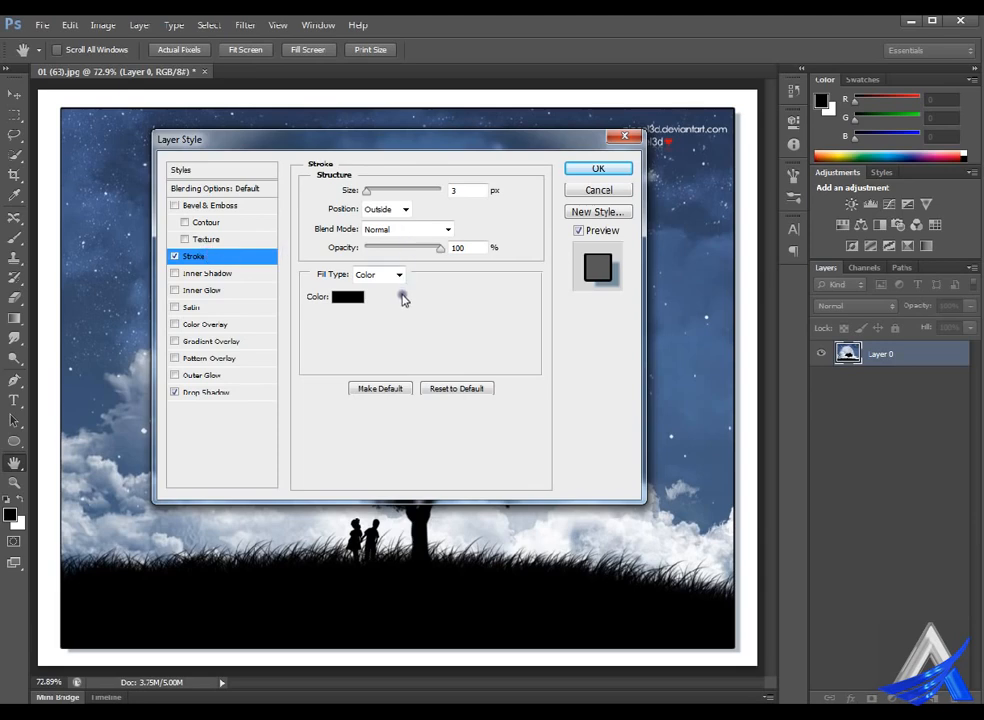
click(366, 300)
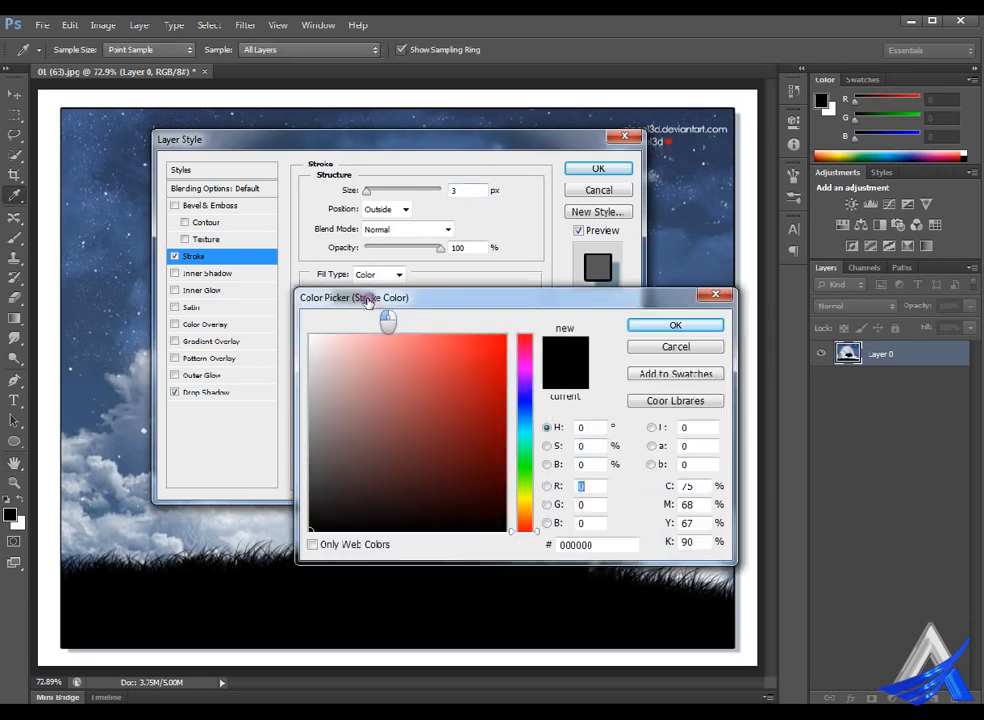
drag(534, 387, 552, 371)
mouse_move(445, 365)
mouse_down()
mouse_move(433, 353)
mouse_move(463, 374)
mouse_move(457, 437)
mouse_move(406, 426)
mouse_up()
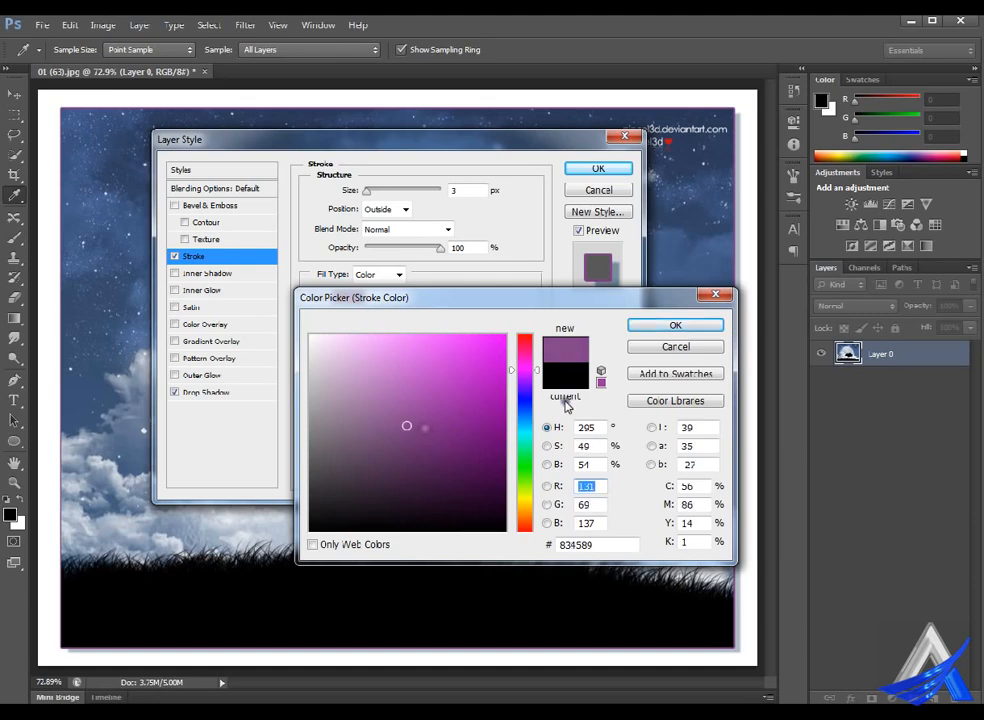
text(87)
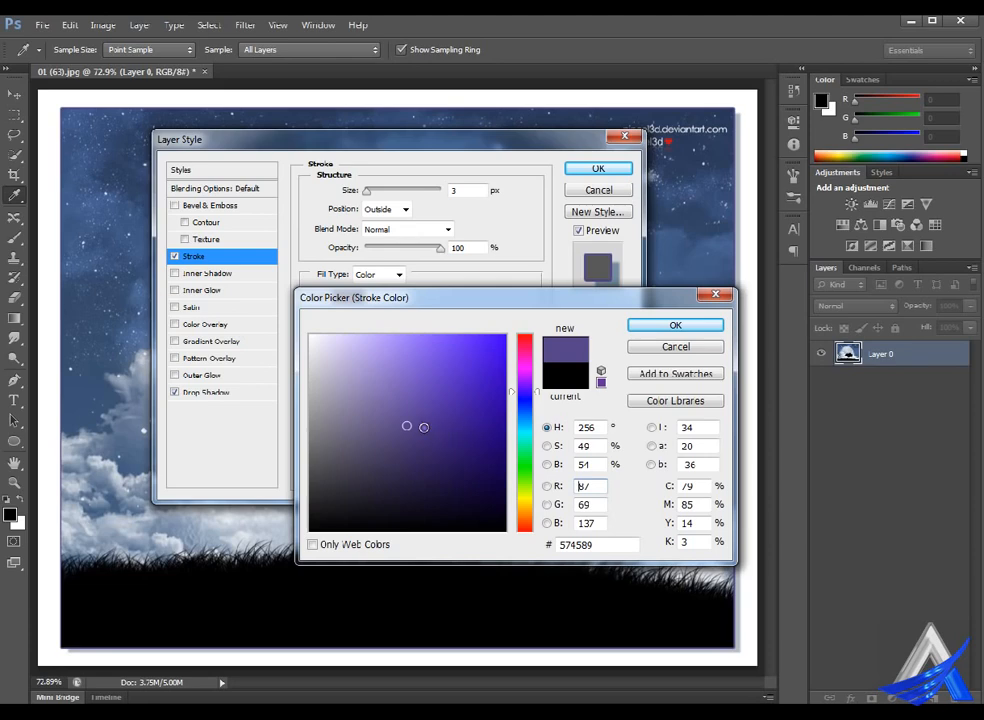
click(415, 426)
mouse_move(415, 424)
mouse_down()
mouse_move(435, 383)
mouse_move(455, 402)
mouse_move(441, 391)
mouse_up()
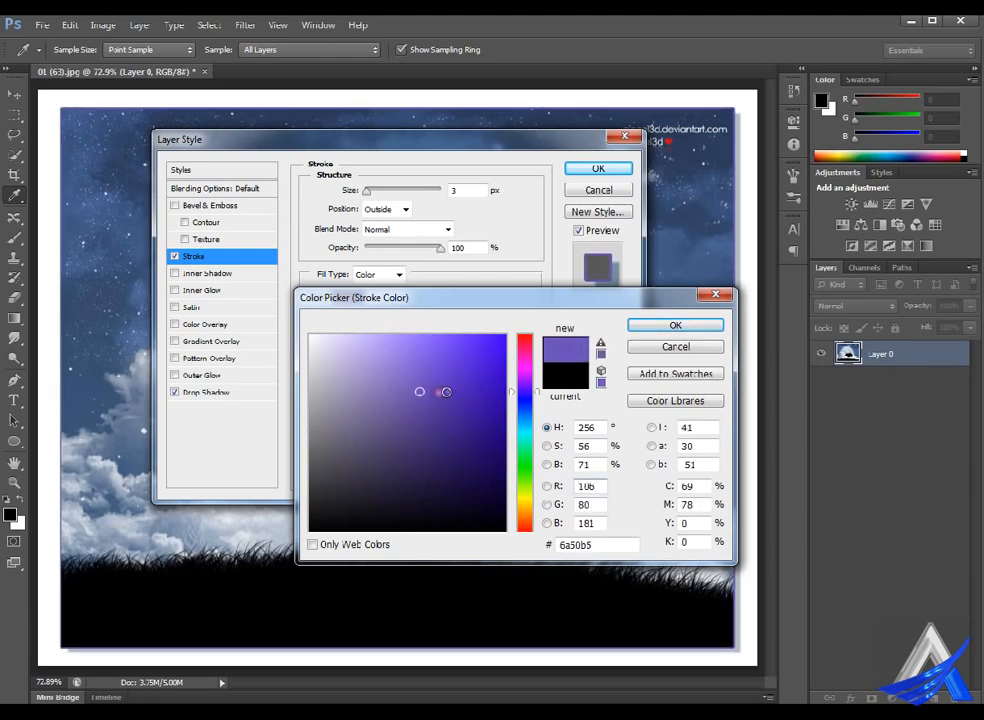
click(676, 324)
Try a 10 px stroke size and the Inside position, returning the position to Outside
drag(367, 190, 390, 188)
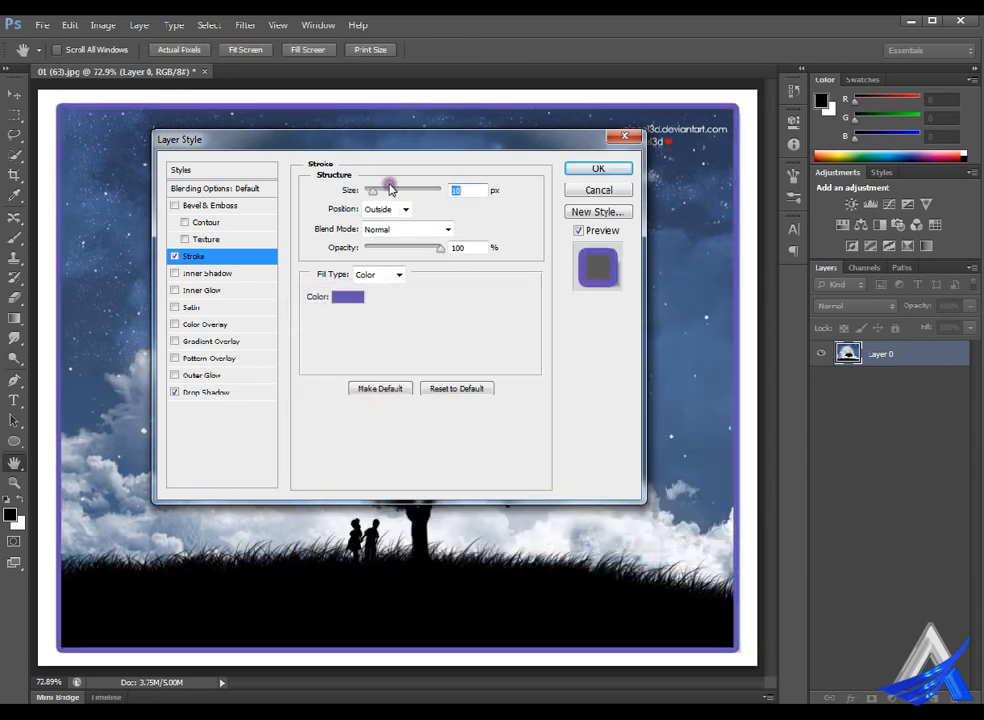
click(406, 209)
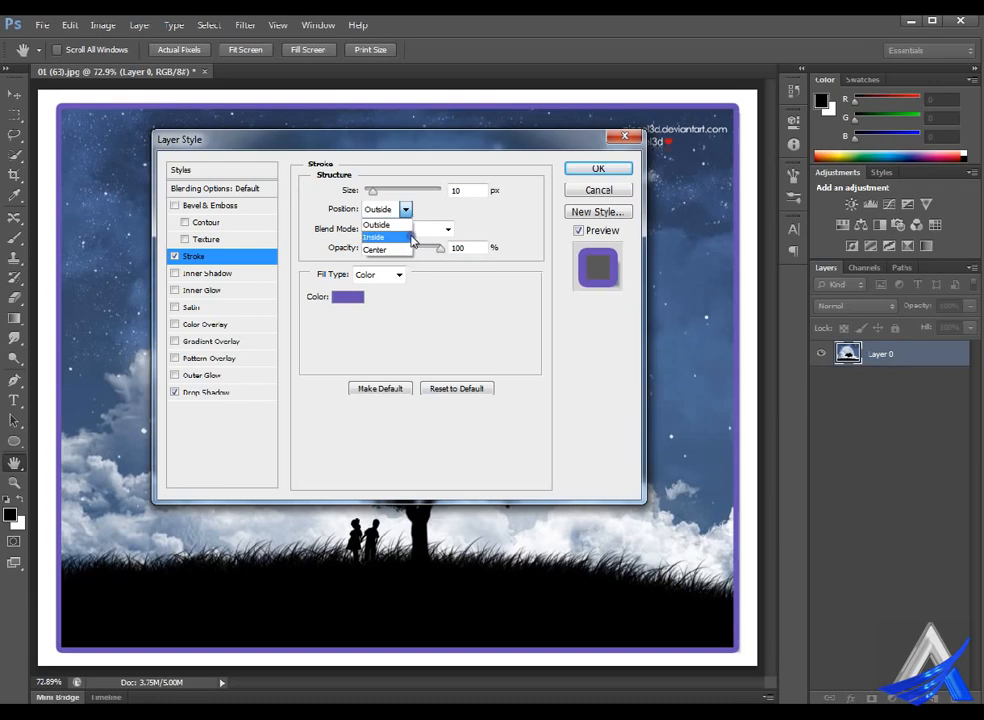
click(402, 237)
click(411, 213)
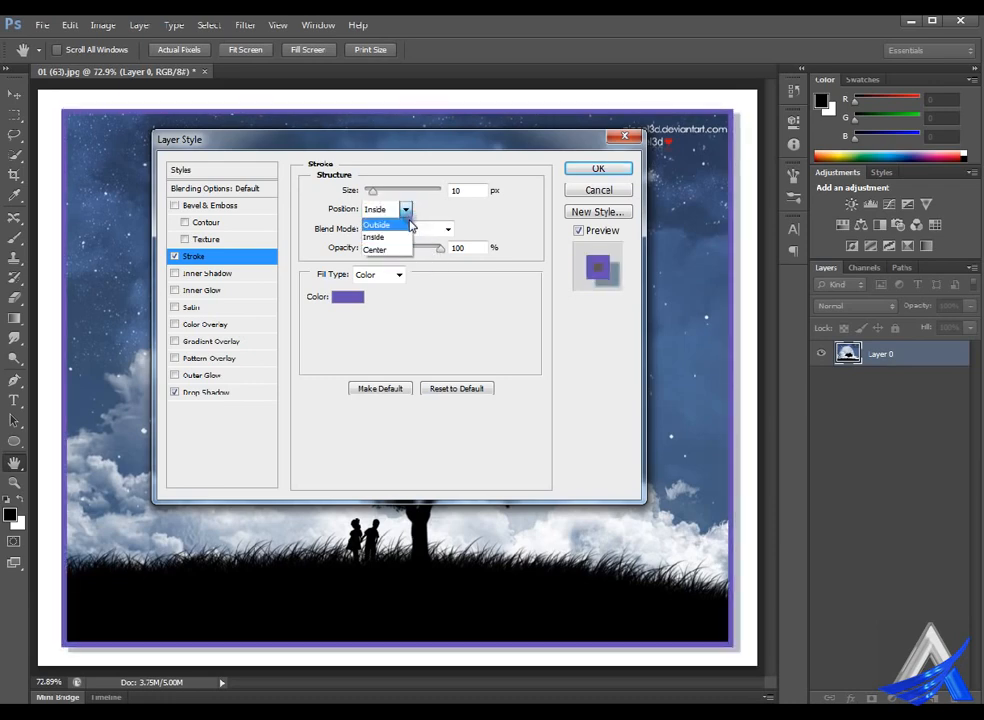
click(402, 221)
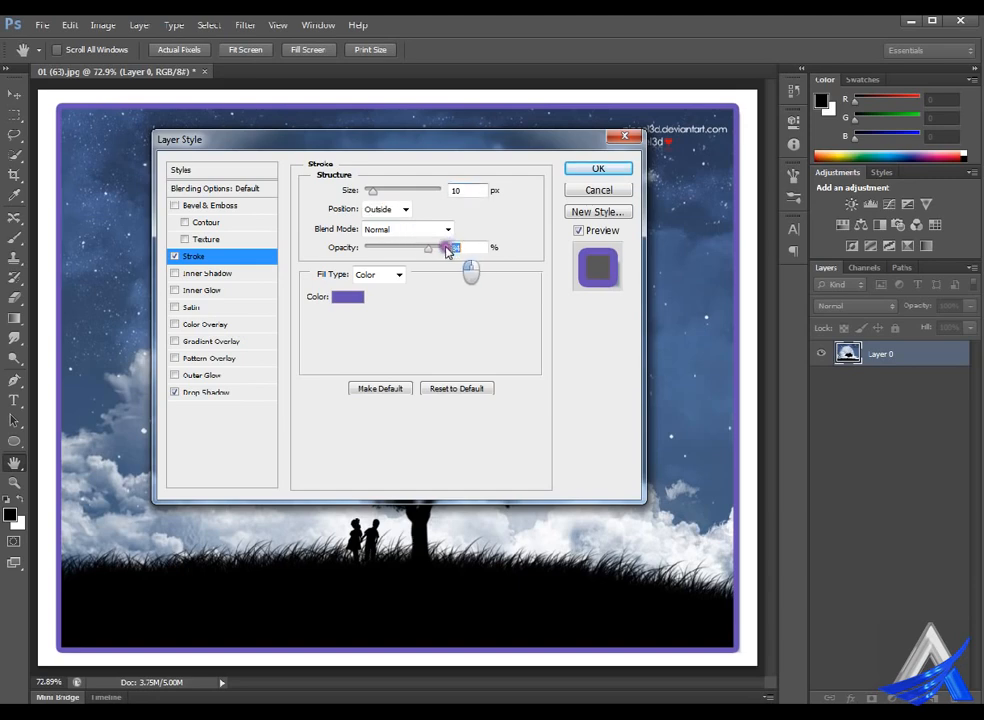
Set the stroke's opacity to 55% and its size to 5 px, and apply the layer style
drag(450, 250, 426, 248)
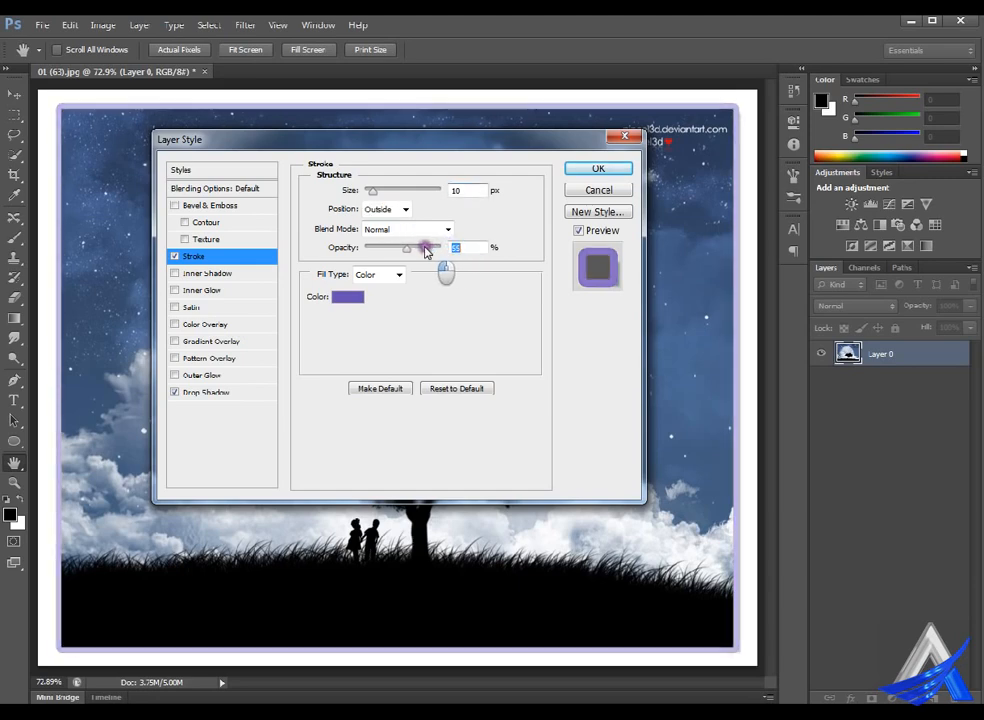
double_click(455, 188)
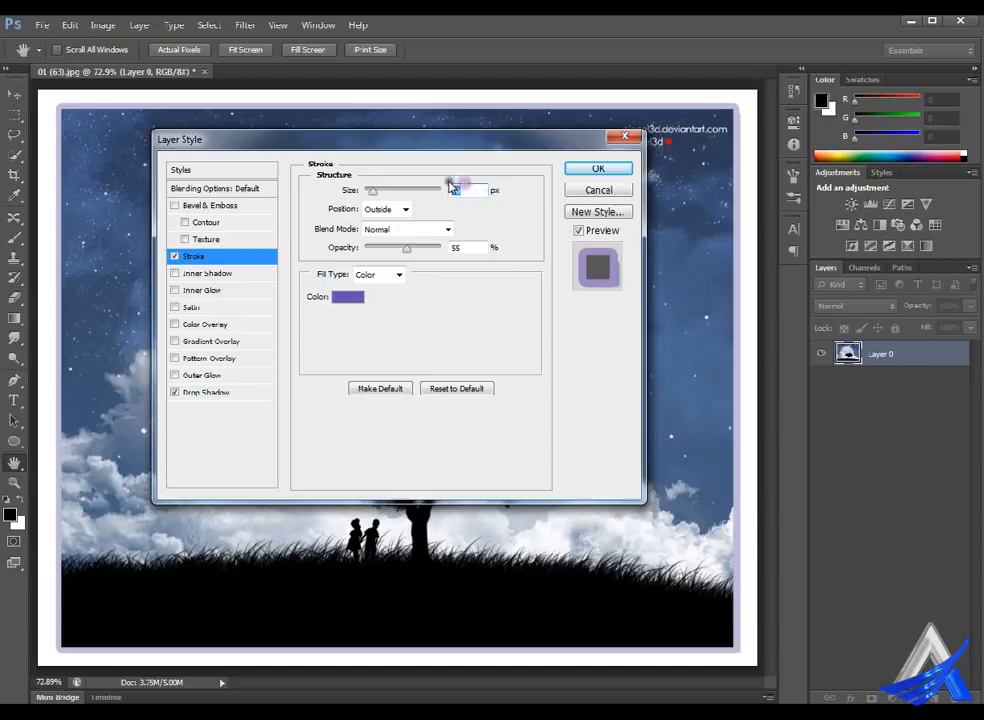
text(5)
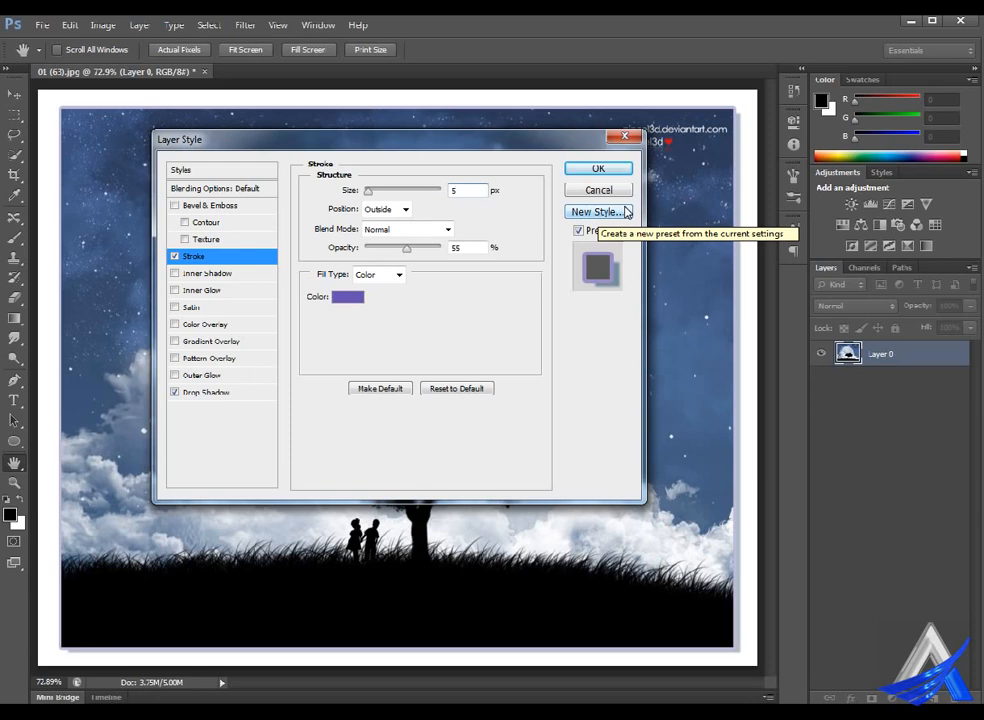
click(622, 166)
key(t)
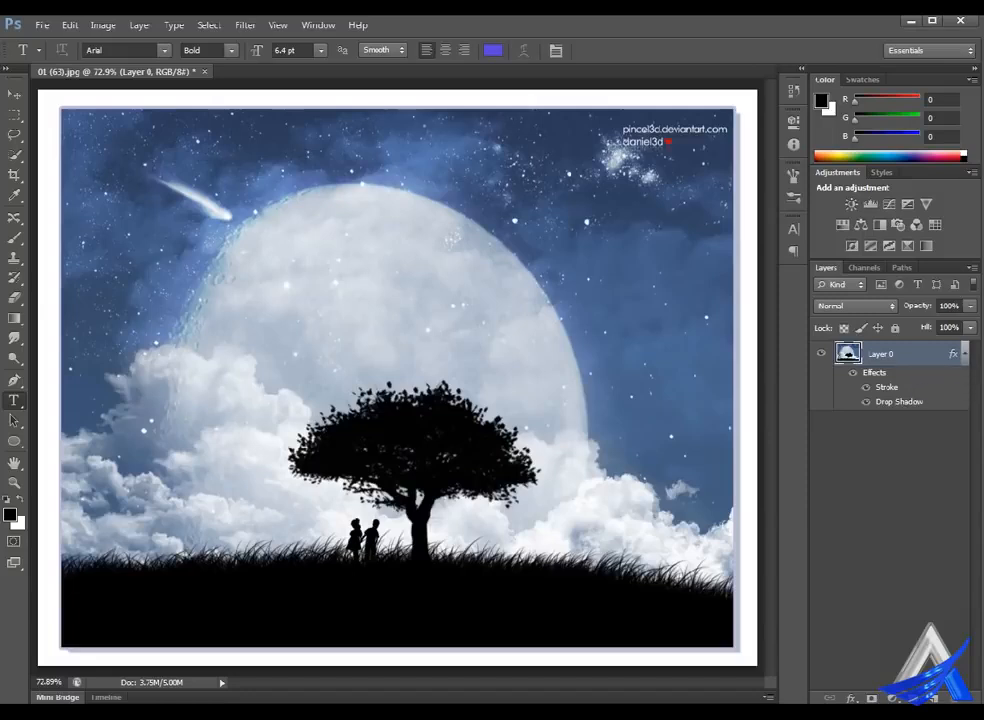
click(965, 354)
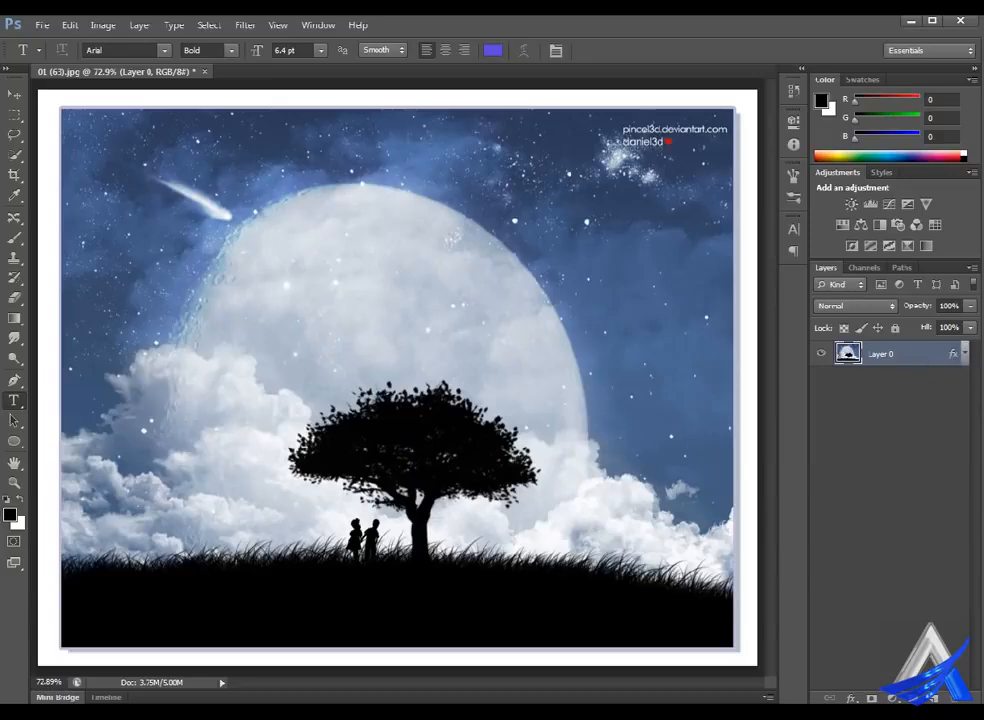
click(965, 354)
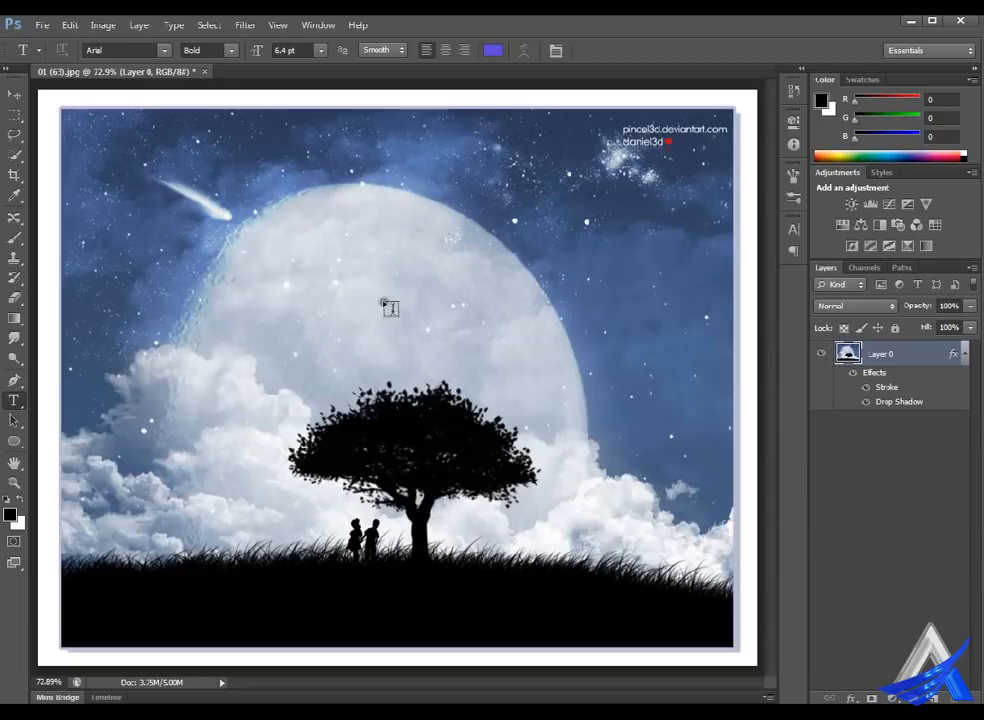
Add the text FREE BANGLA TUTORIAL over the moon and enlarge it to about 211 pt
click(283, 287)
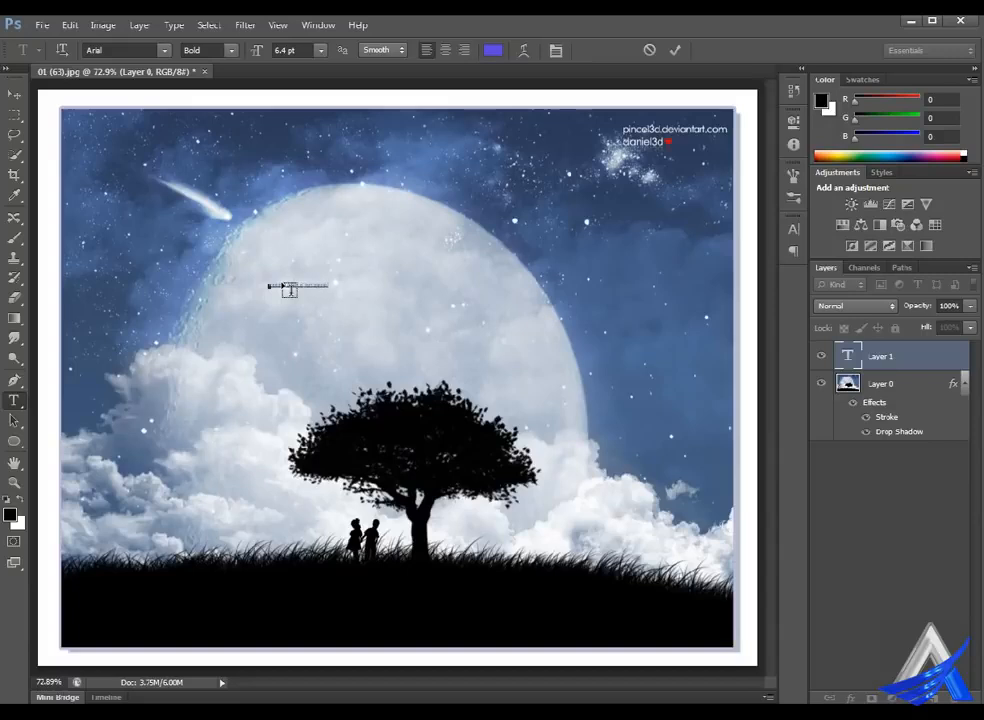
key(ctrl)
drag(342, 286, 731, 432)
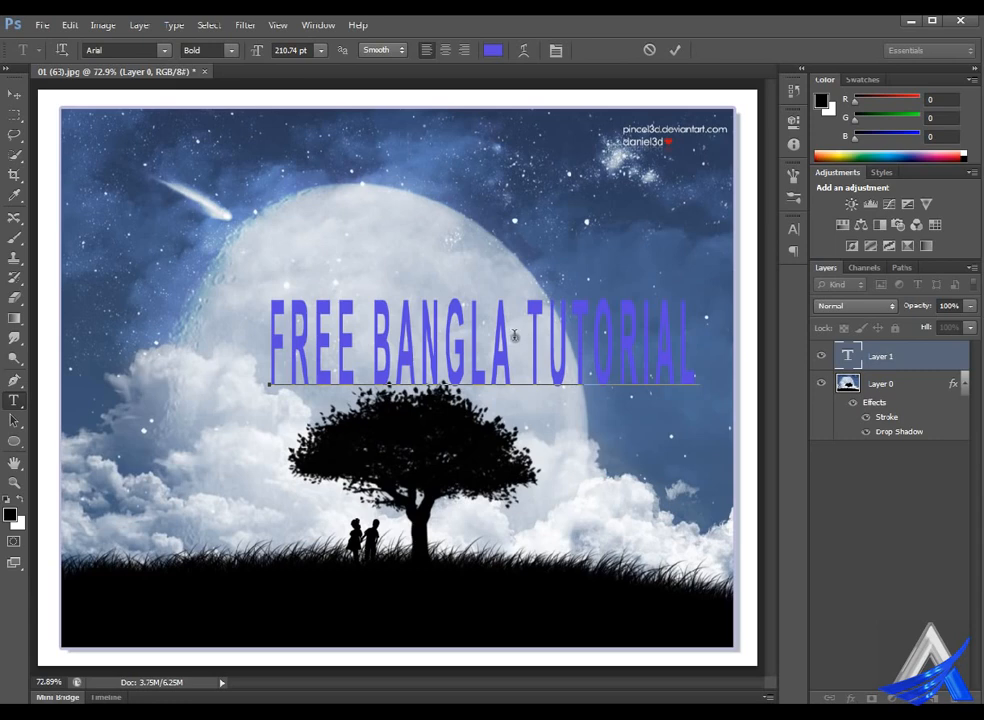
Scale the text down to about 157 pt and centre it on the moon above the tree
drag(527, 345, 404, 310)
drag(612, 403, 567, 380)
drag(389, 334, 443, 344)
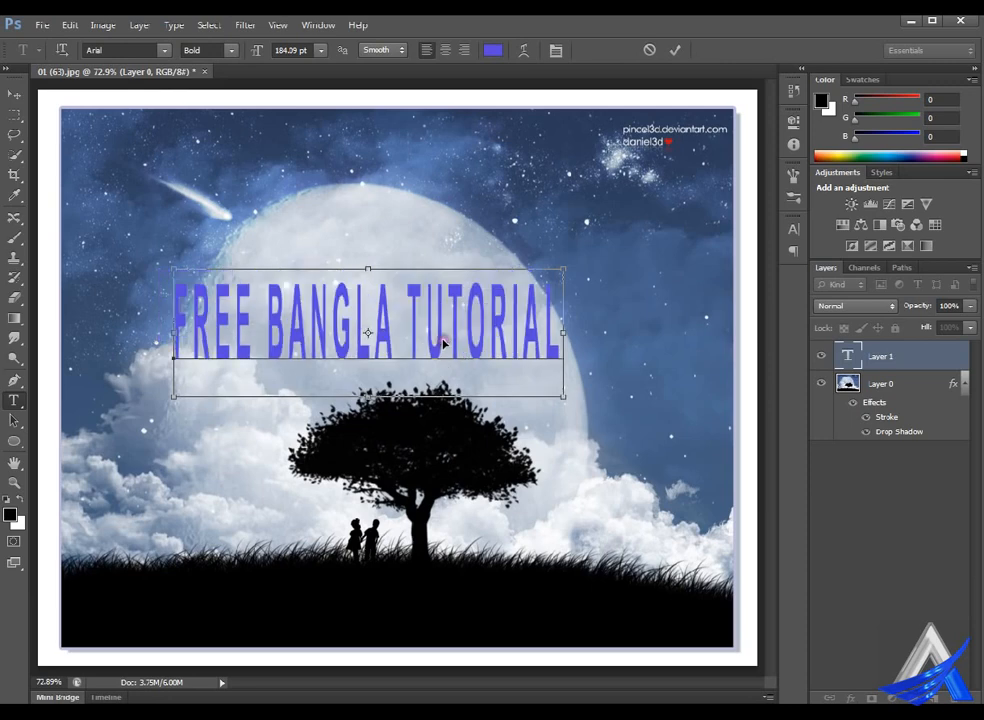
drag(565, 395, 529, 377)
drag(443, 322, 452, 330)
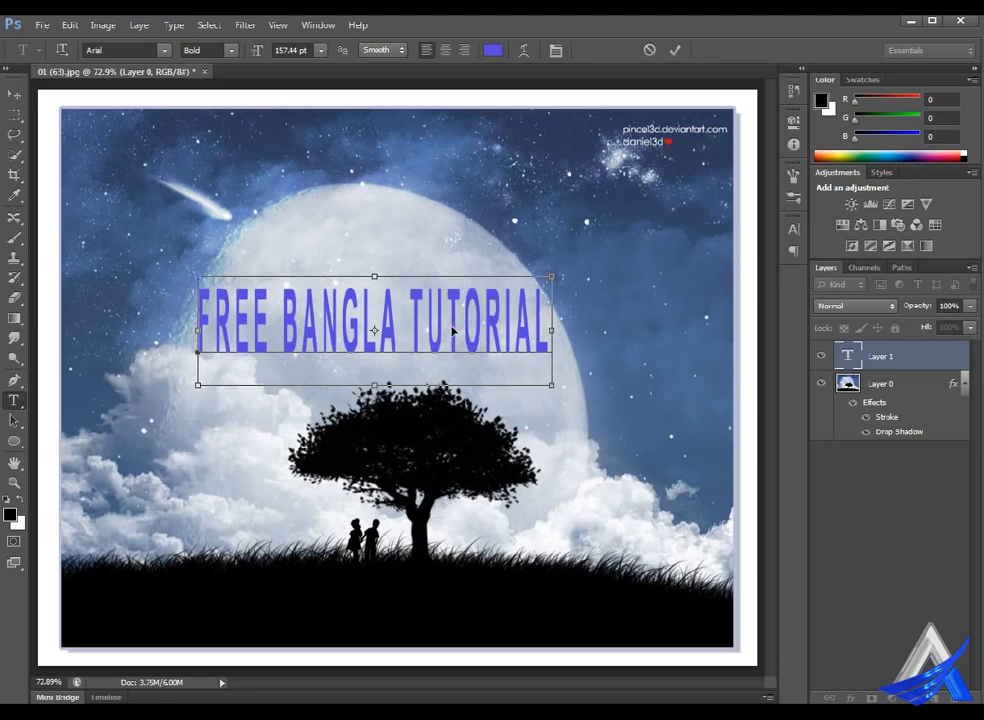
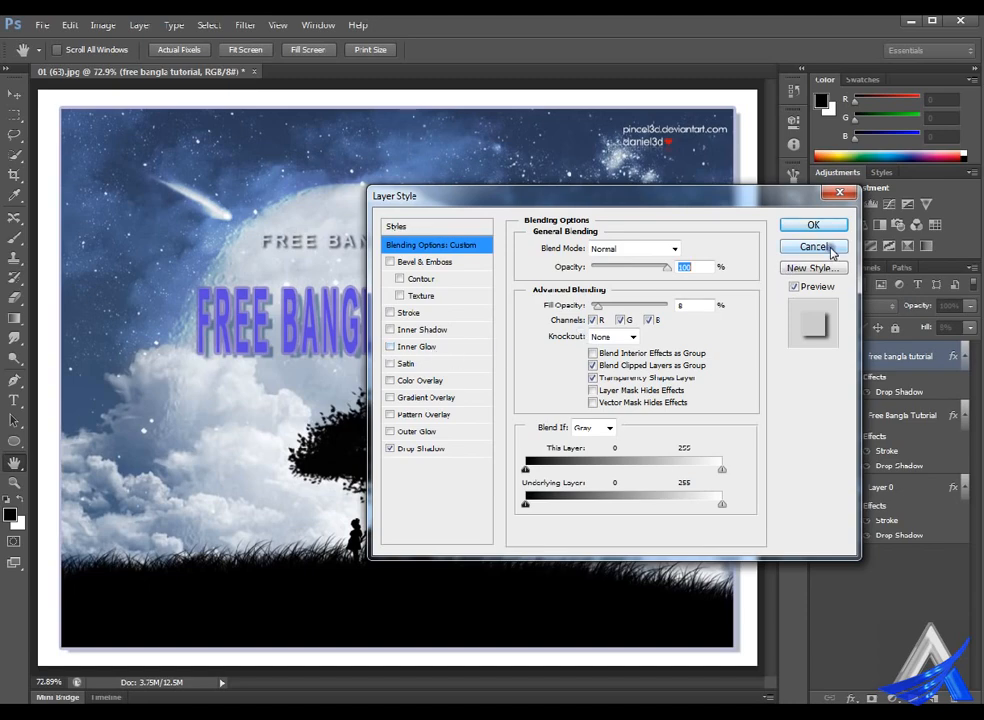
Discard the open layer style dialog and delete the smaller upper free bangla tutorial text layer
click(833, 248)
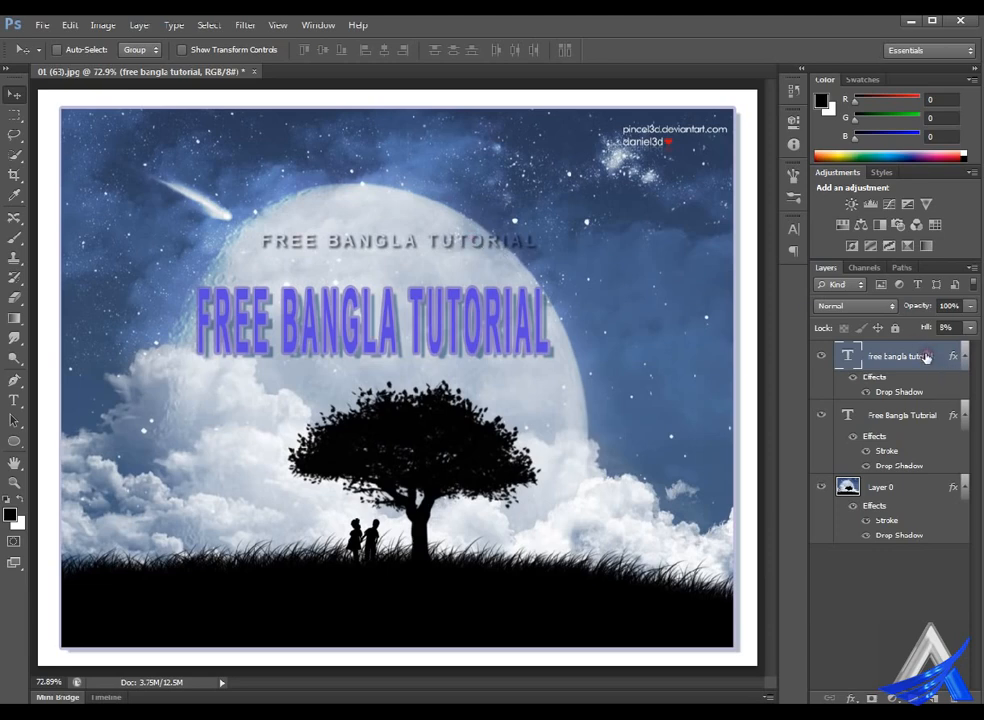
key(Delete)
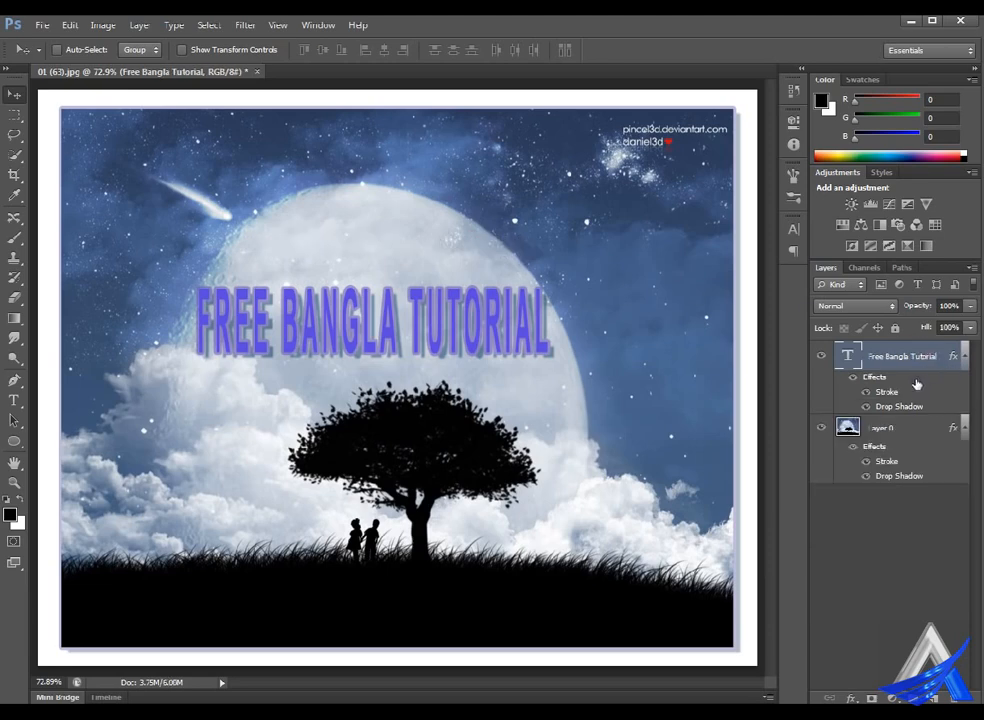
Try an inner shadow on the Free Bangla Tutorial text, then swap it for an inner glow and satin
double_click(910, 382)
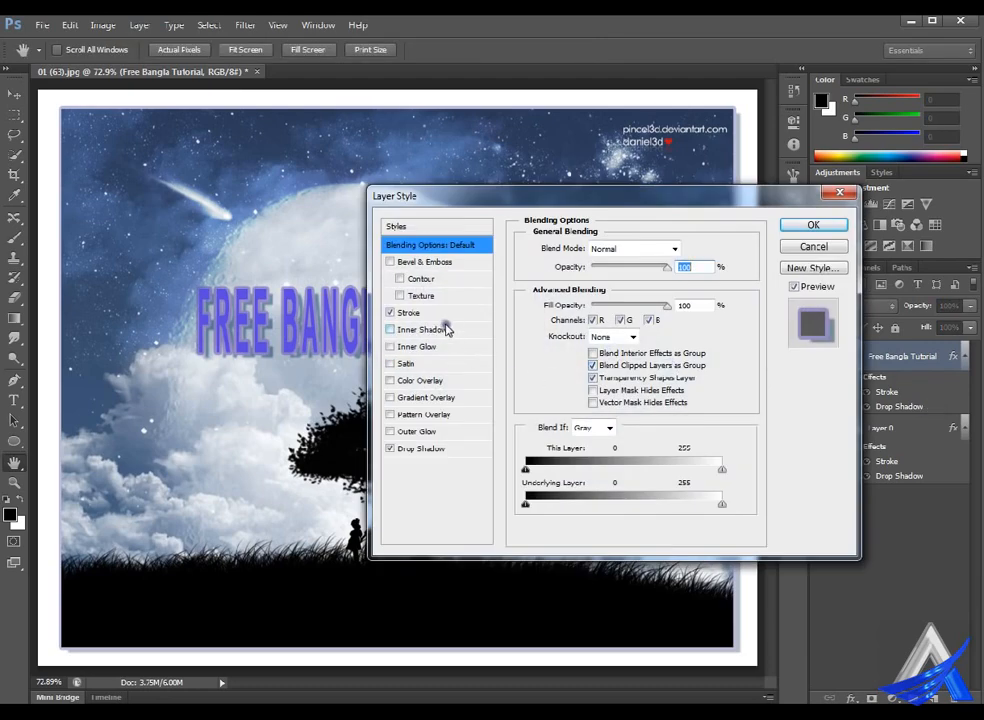
click(390, 329)
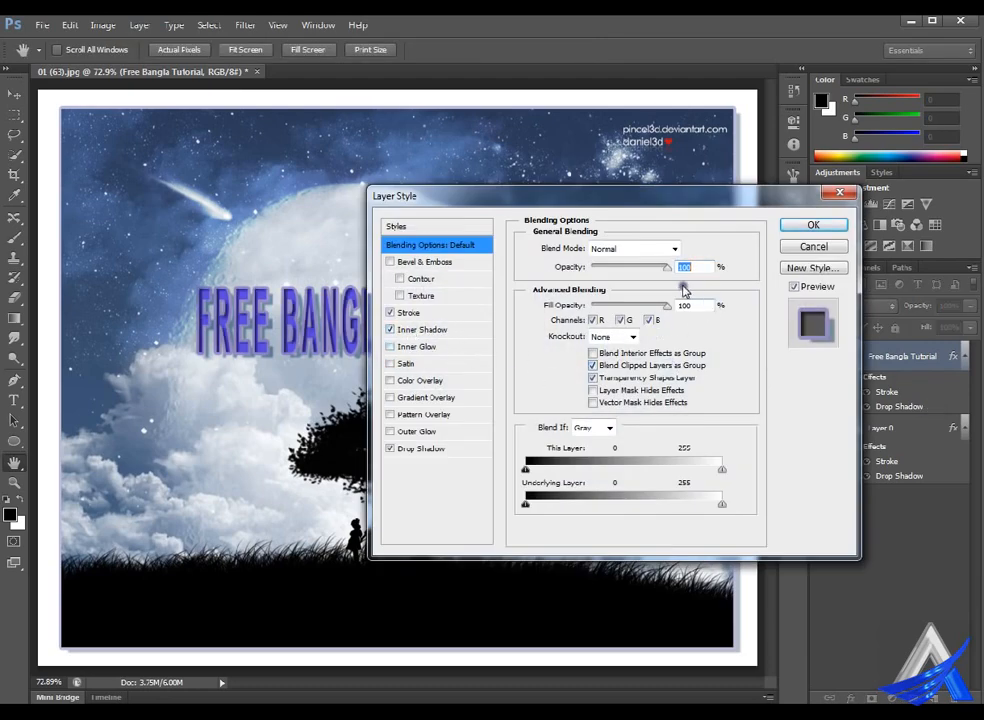
click(404, 329)
click(410, 346)
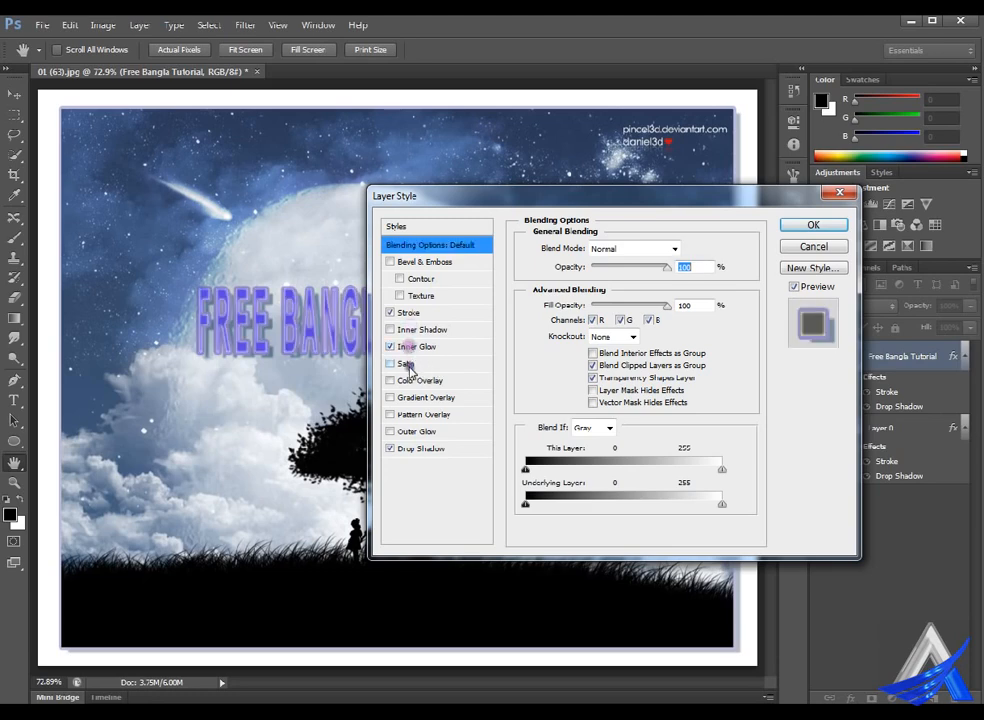
click(407, 364)
Try a gradient overlay, pattern overlay and outer glow on the text, and turn all three off again
click(407, 397)
click(408, 414)
click(409, 431)
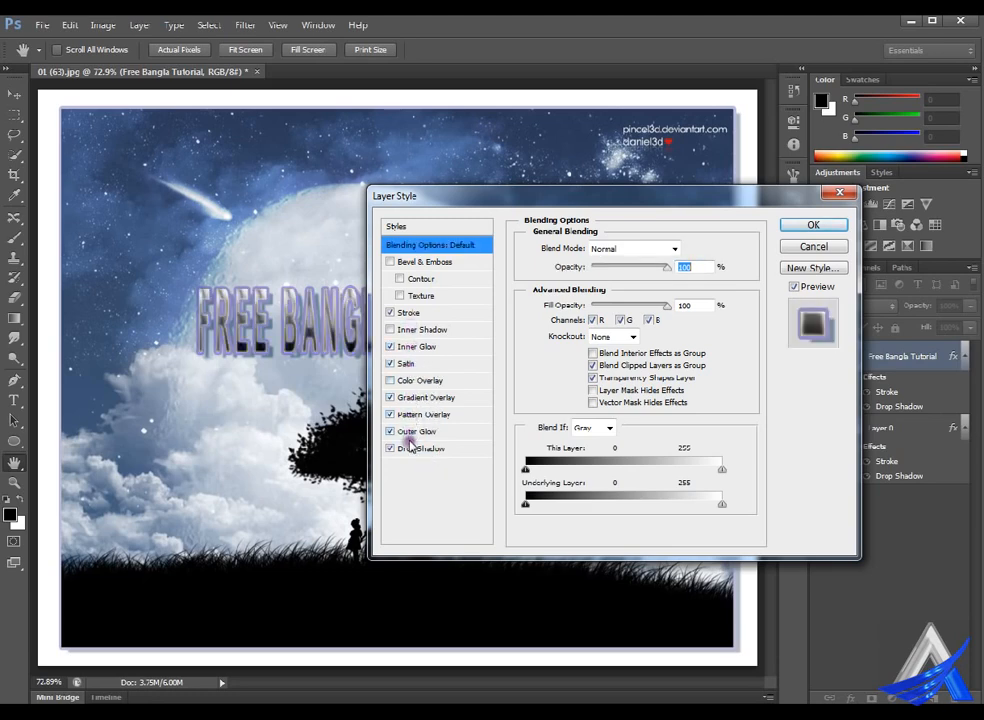
click(409, 431)
click(408, 414)
click(408, 397)
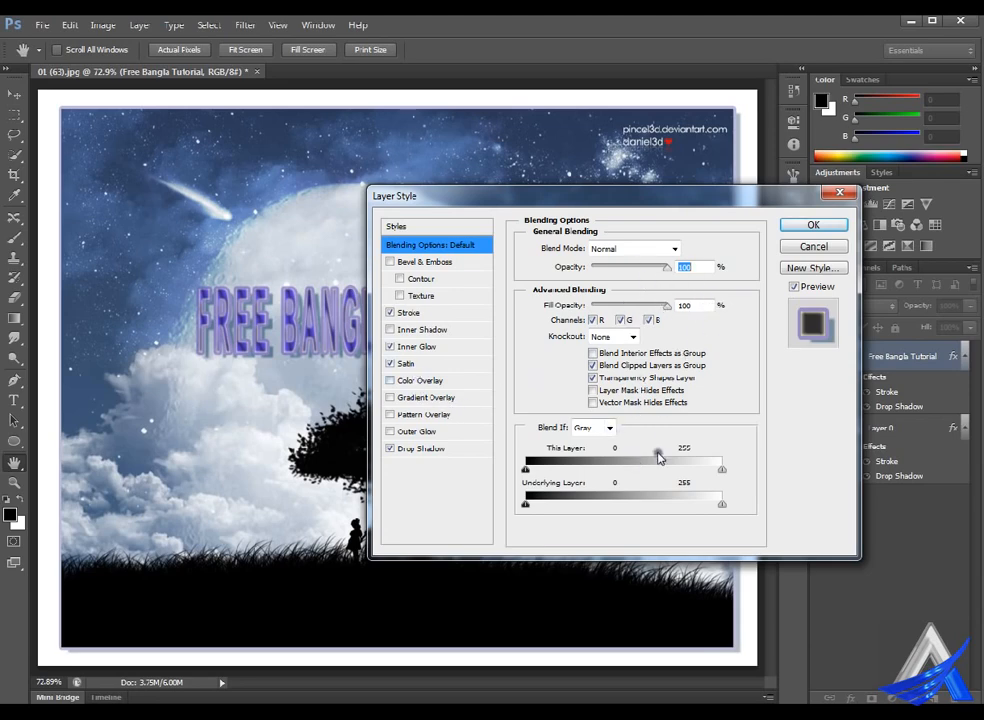
Try a Bevel & Emboss texture on the text, look through the available pattern sets, and turn the texture off
click(439, 297)
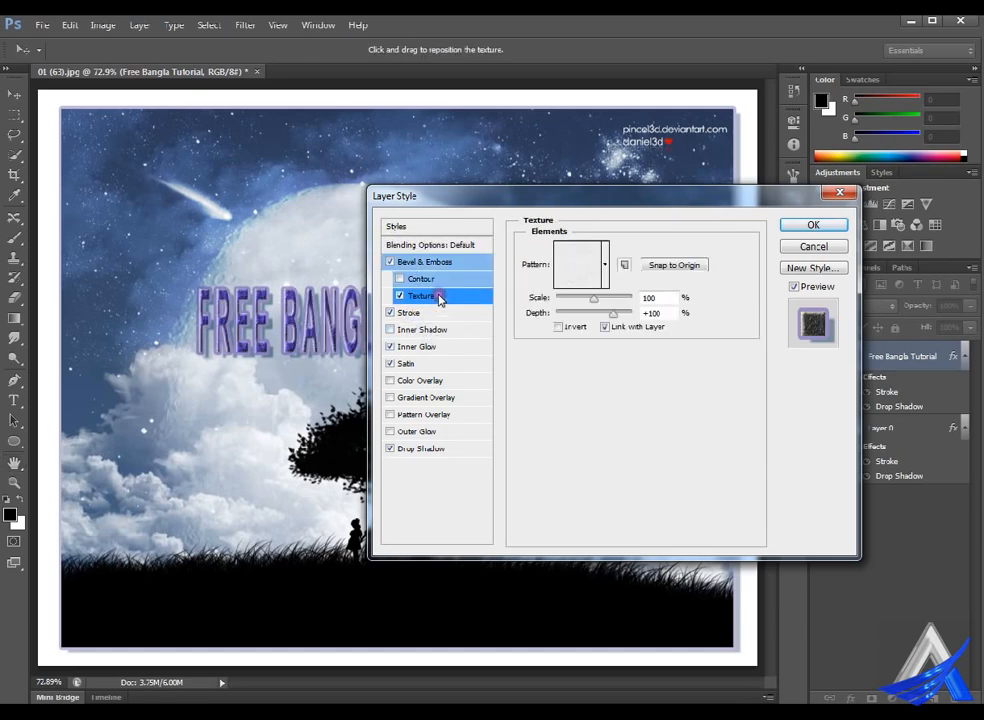
click(606, 264)
click(665, 303)
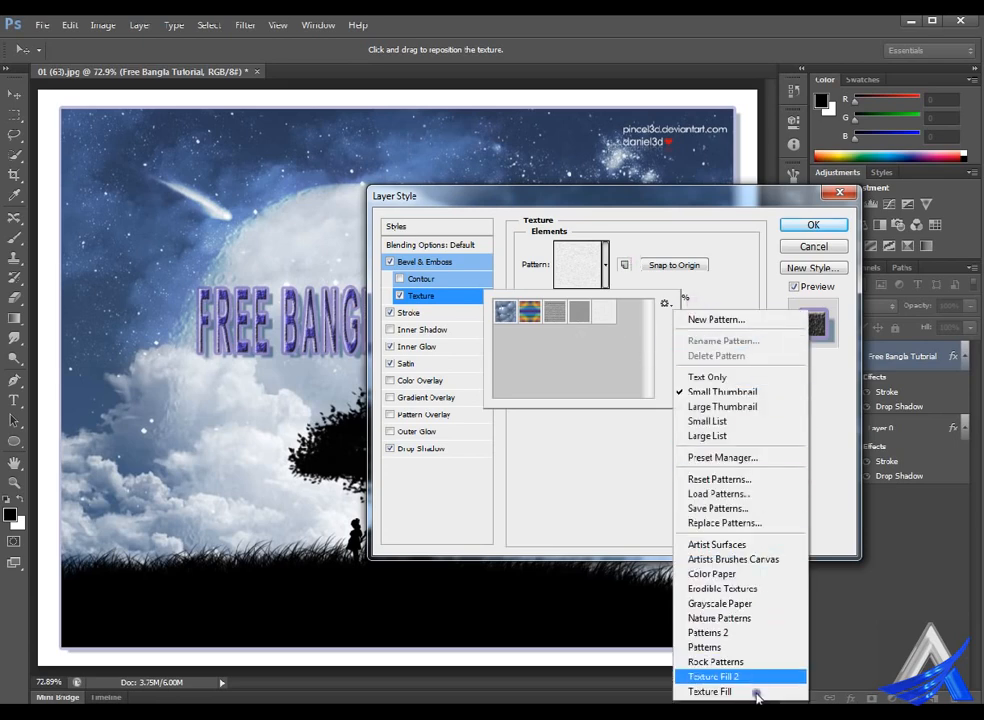
click(665, 433)
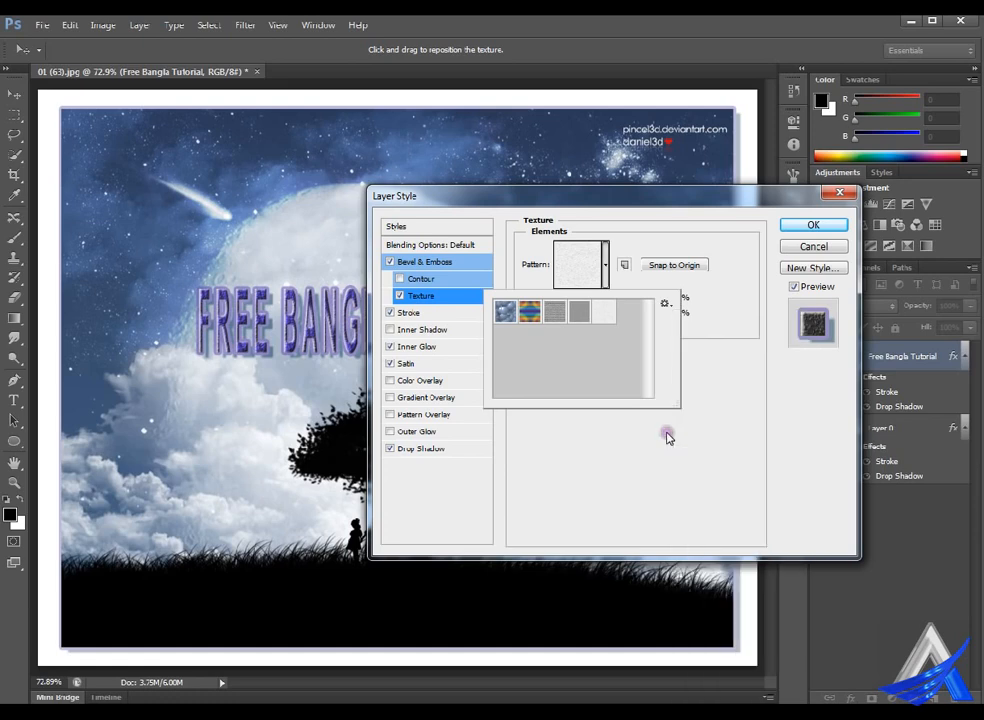
click(665, 303)
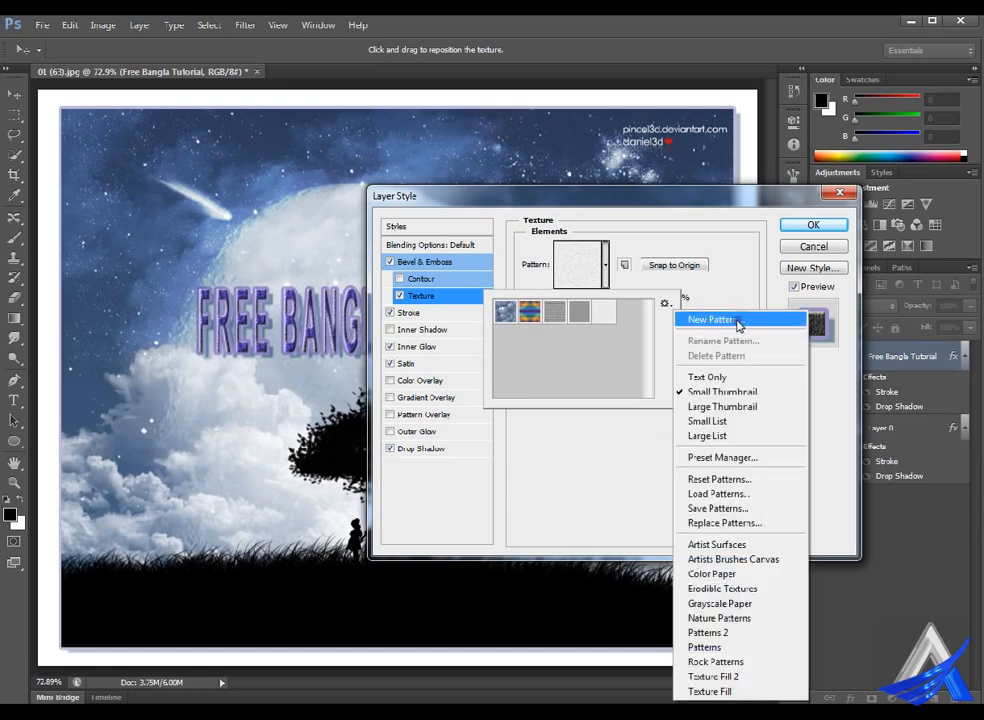
click(629, 454)
click(400, 295)
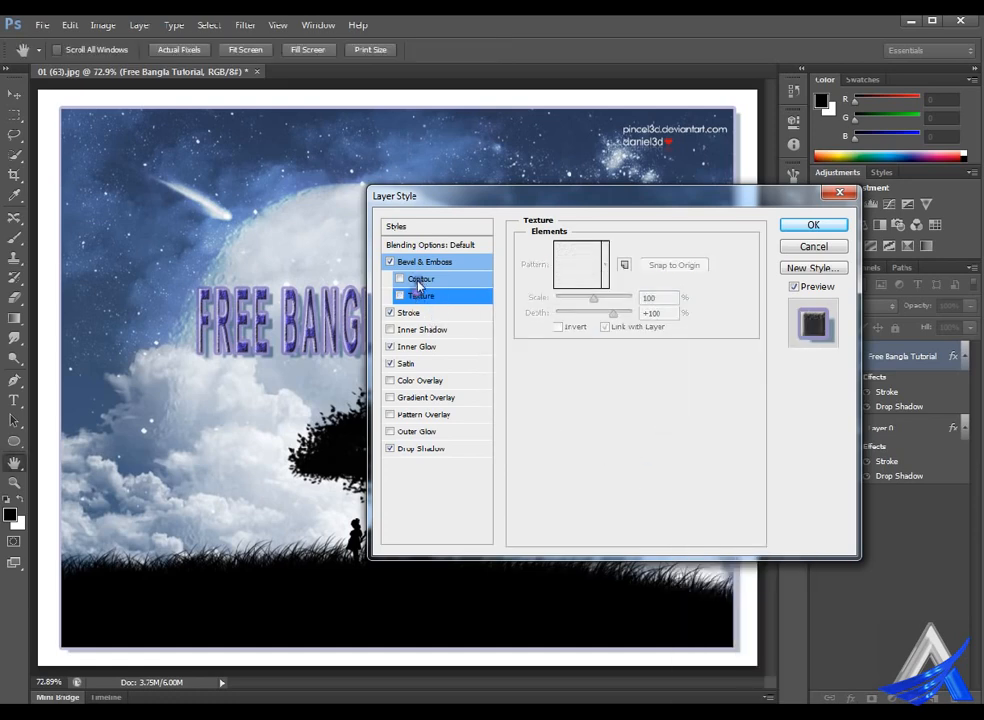
Try the bevel contour and a red colour overlay at 100% opacity on the text, and turn both off
click(400, 278)
click(401, 279)
click(422, 381)
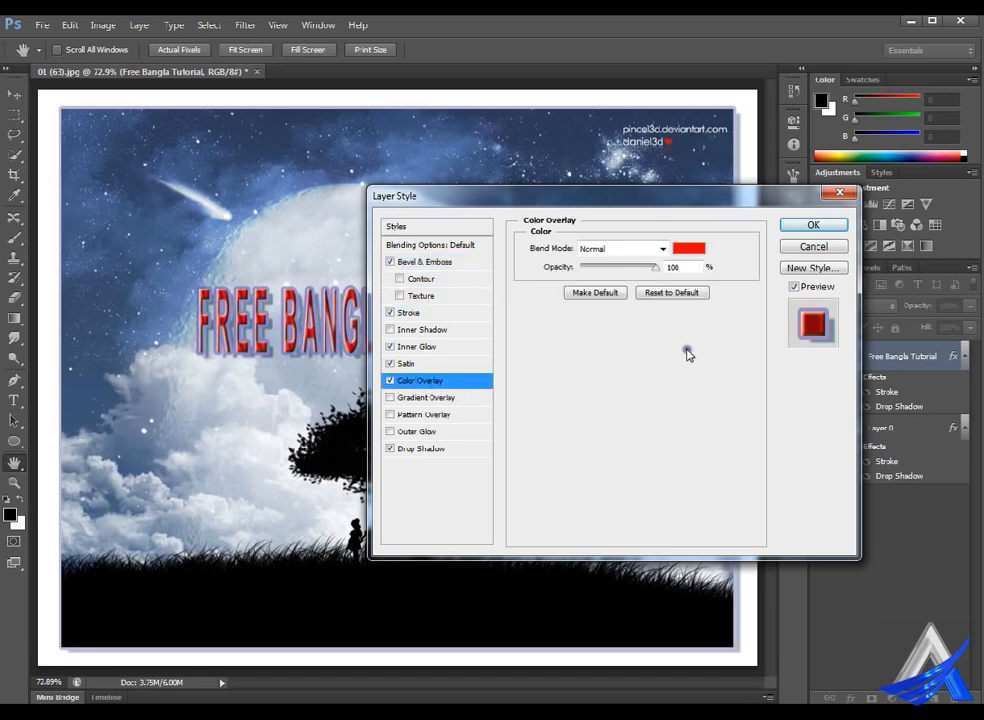
click(390, 381)
Look at the preset styles and the New Style dialog for the current effects, and cancel the layer style changes
click(426, 226)
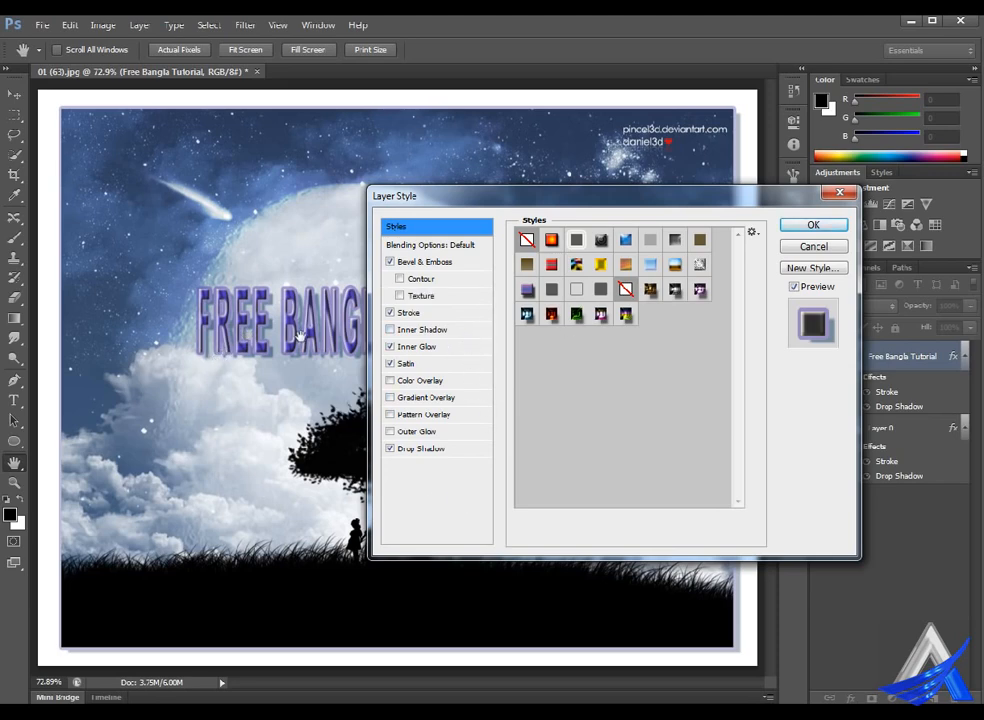
click(391, 363)
click(441, 450)
click(845, 268)
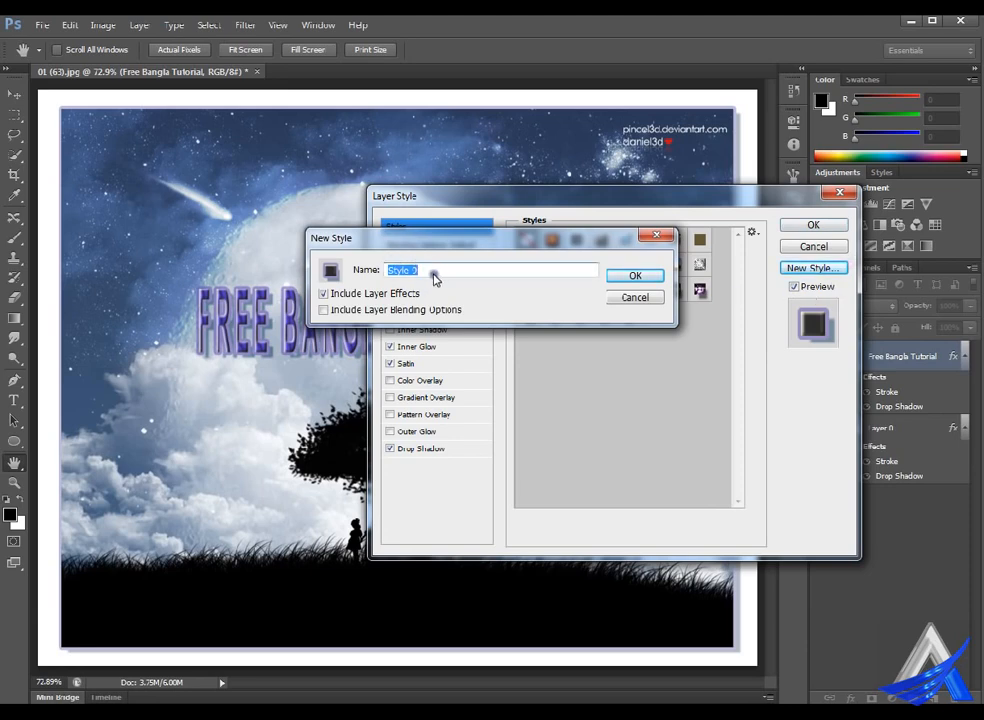
click(646, 281)
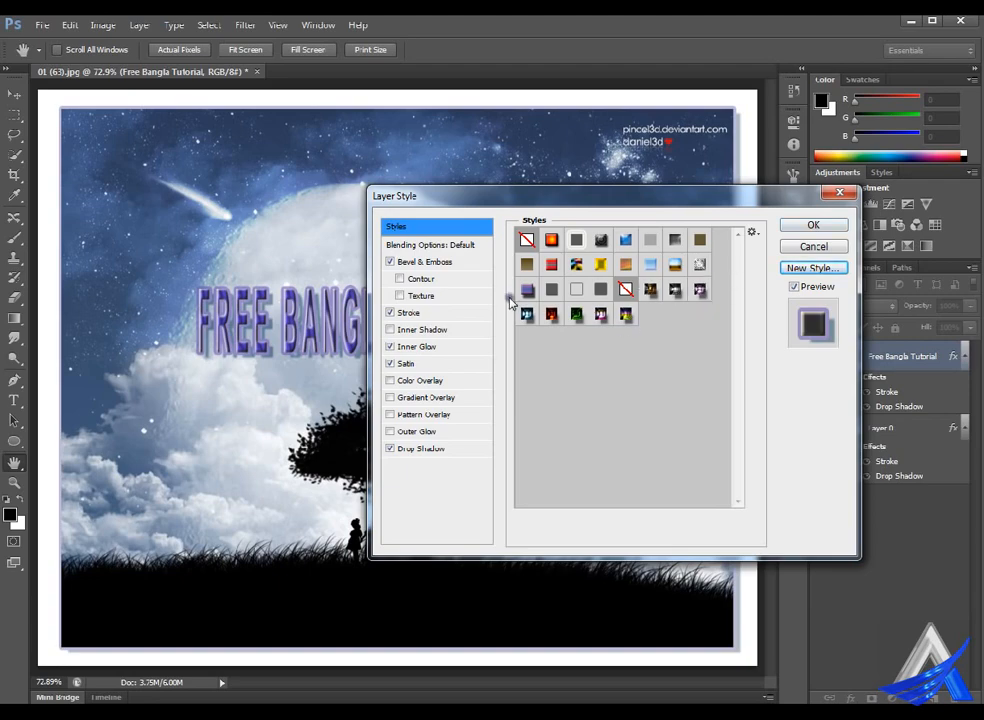
click(841, 244)
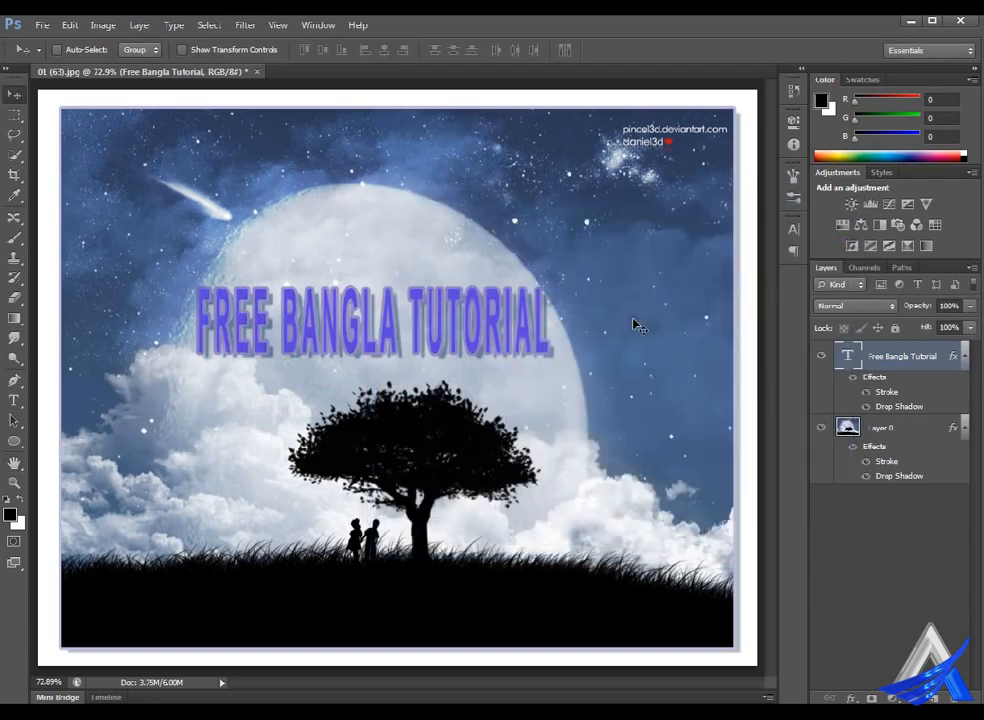
Show the preset Styles and check their entry among the program's available panels
click(881, 172)
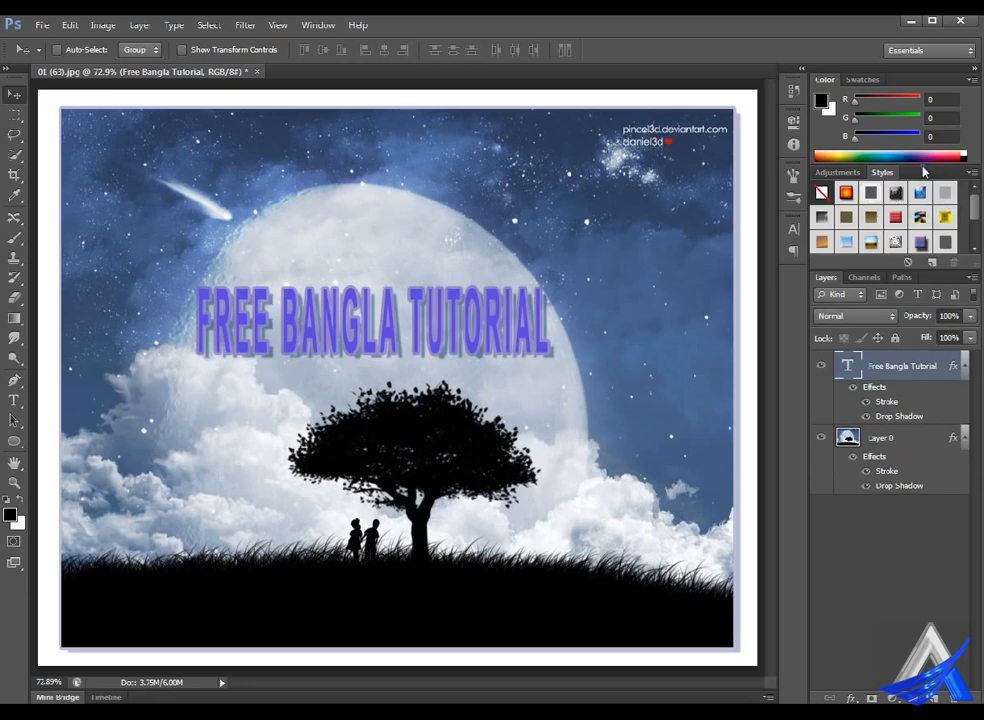
click(325, 24)
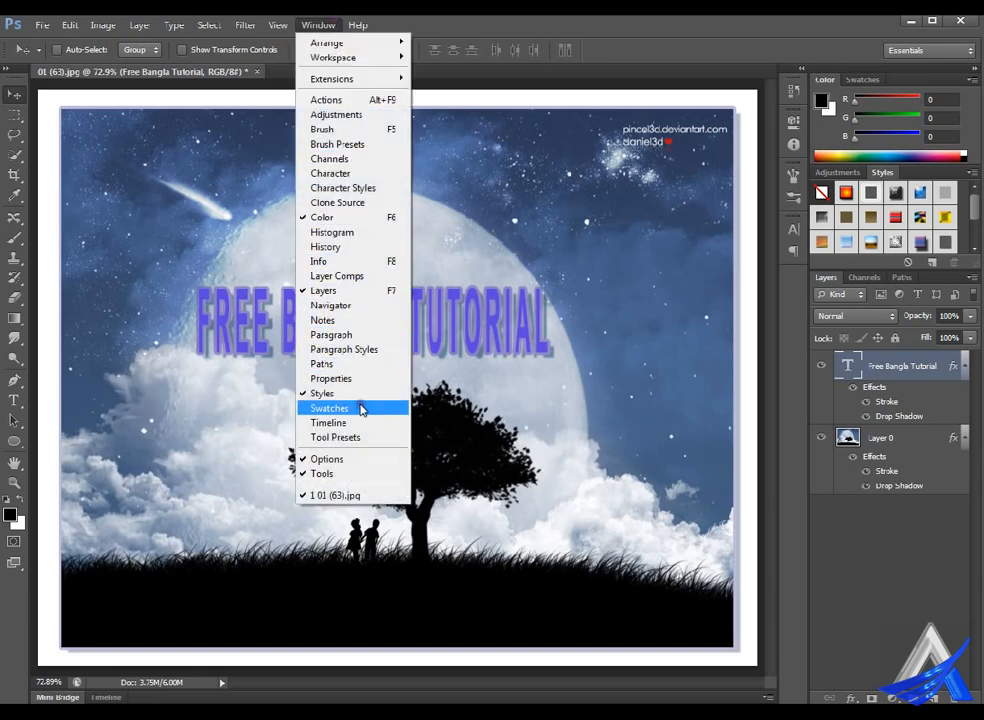
click(930, 171)
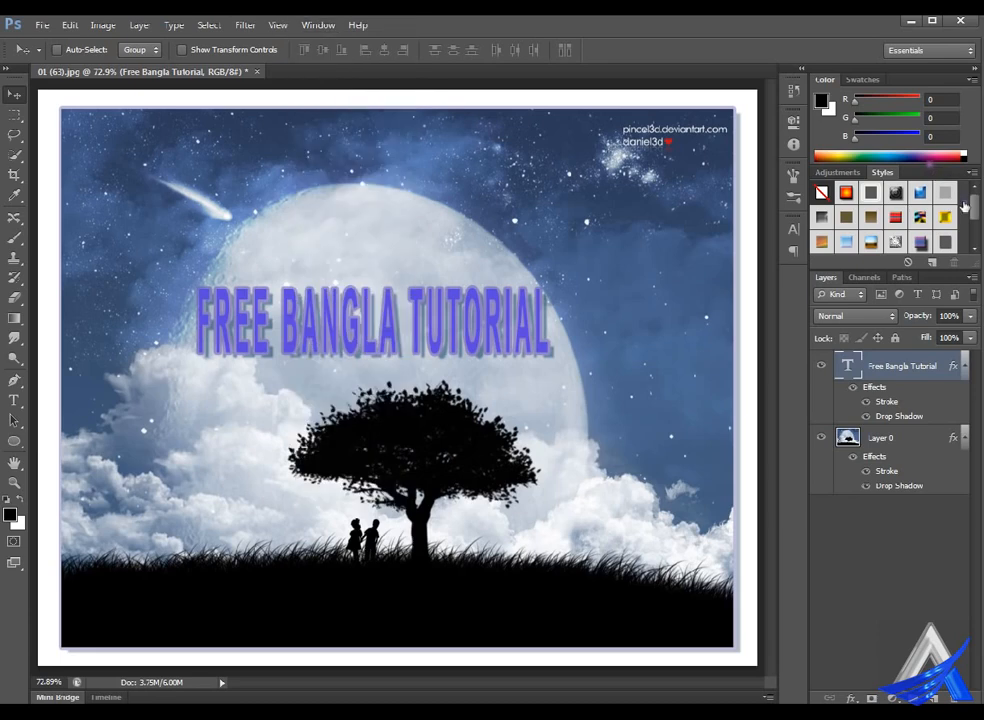
Try two preset styles with gradient overlays on the Free Bangla Tutorial text layer
click(945, 217)
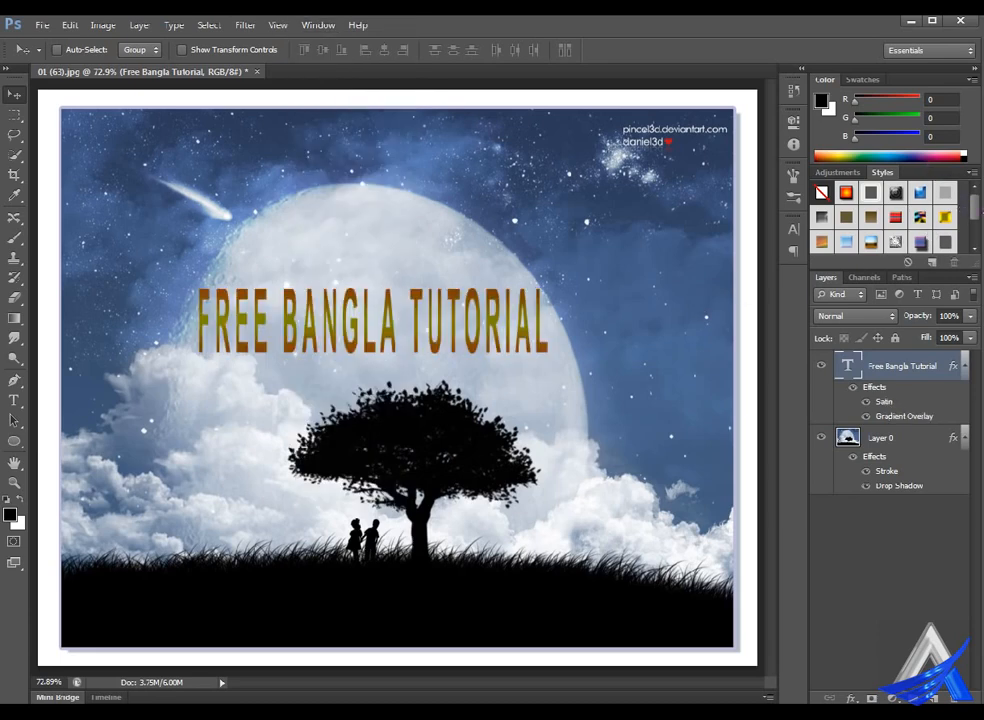
click(946, 238)
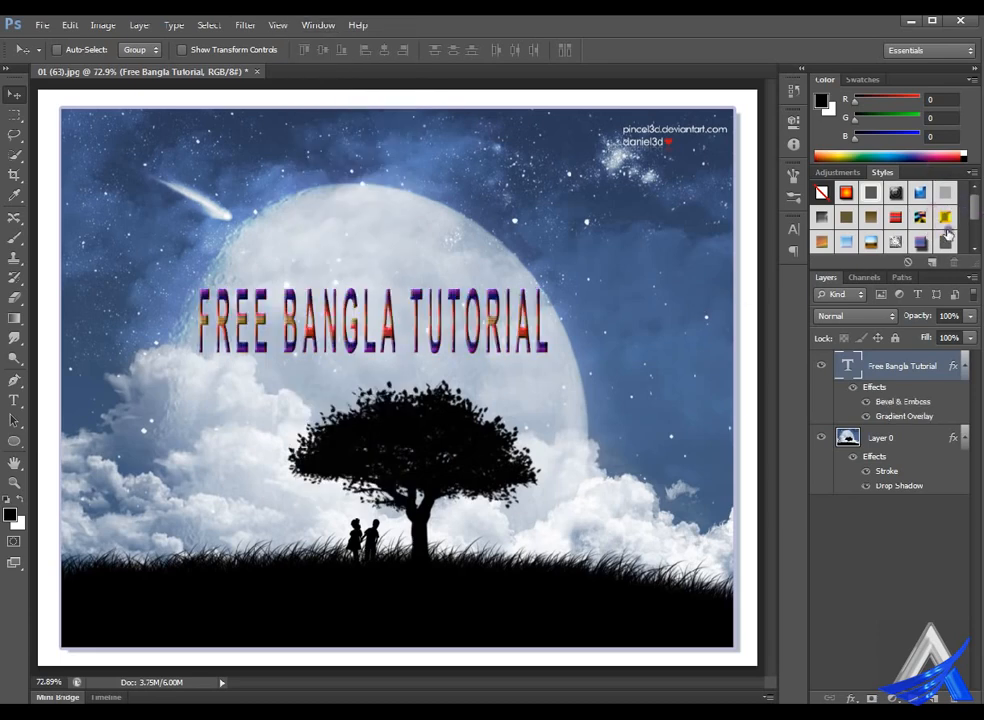
Append the KS Styles set to the current preset styles
click(971, 172)
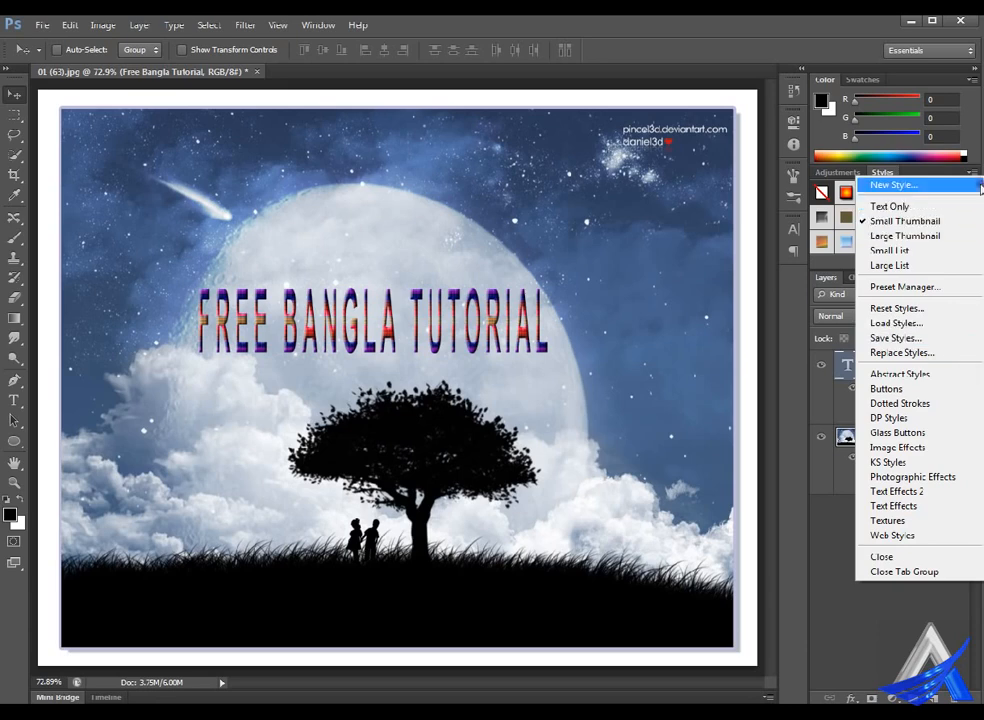
click(944, 464)
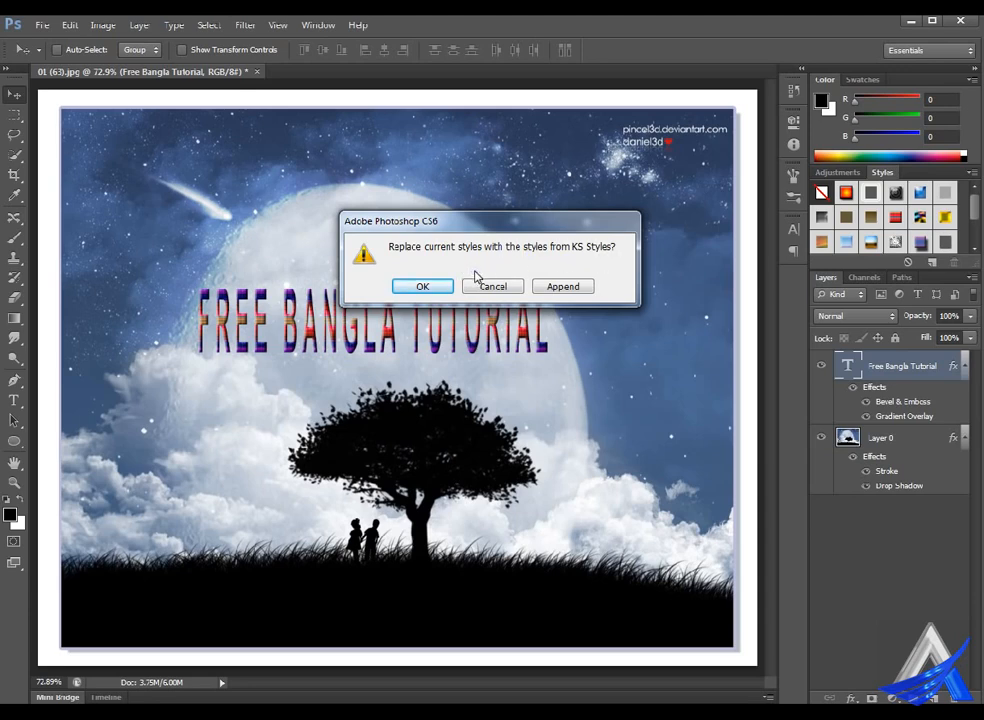
click(585, 283)
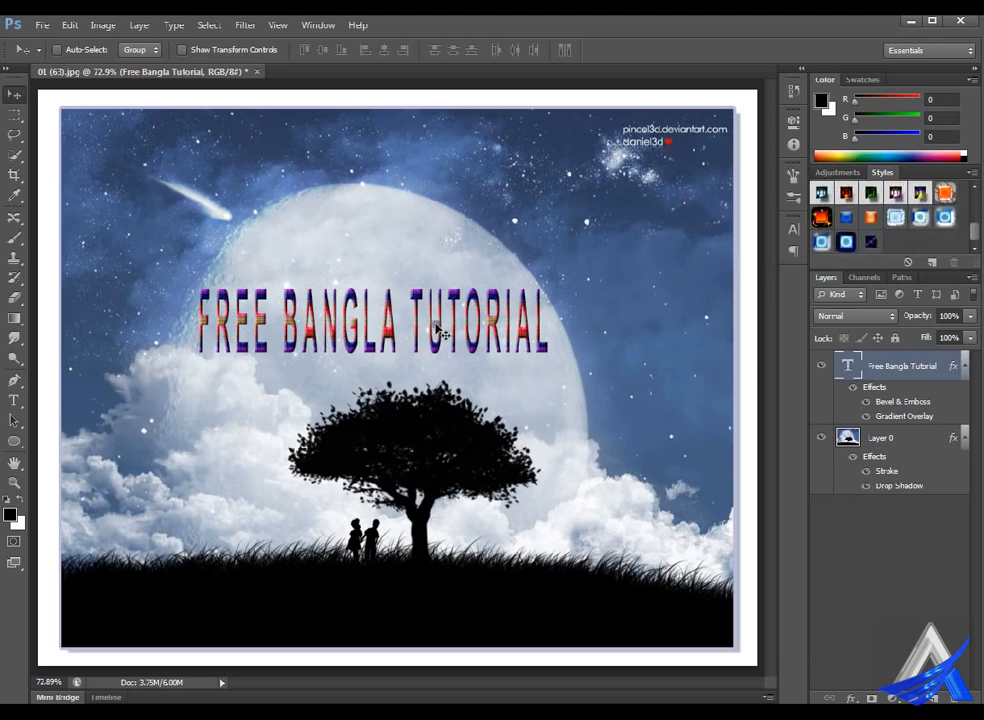
Try several of the appended KS styles on the text, finishing with the textured icy blue-and-white glowing style
click(940, 216)
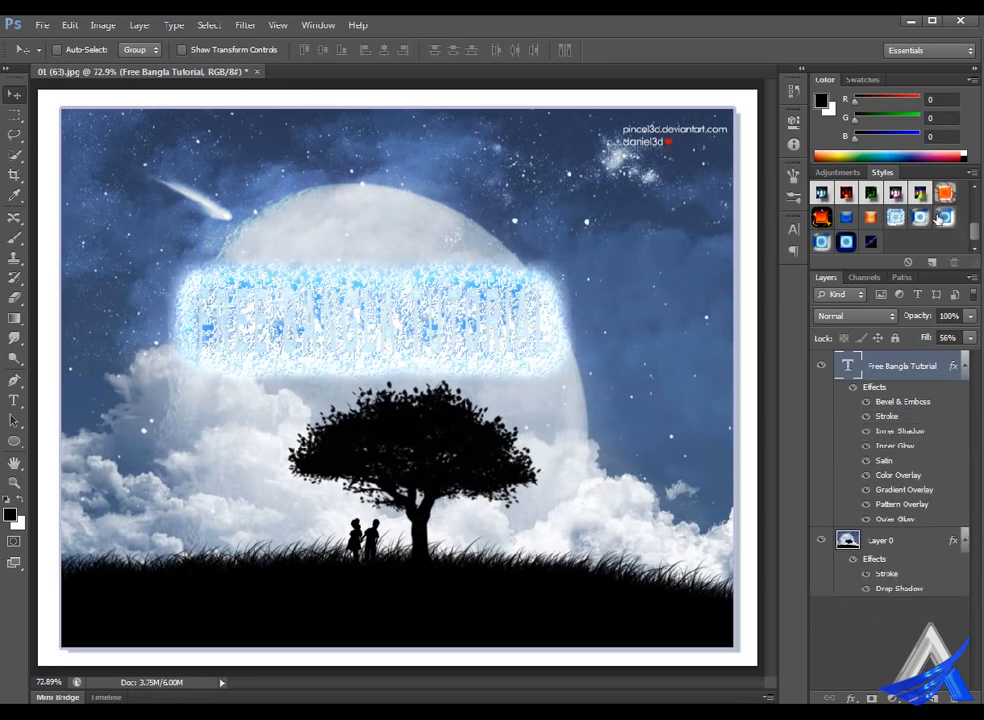
click(916, 214)
click(895, 215)
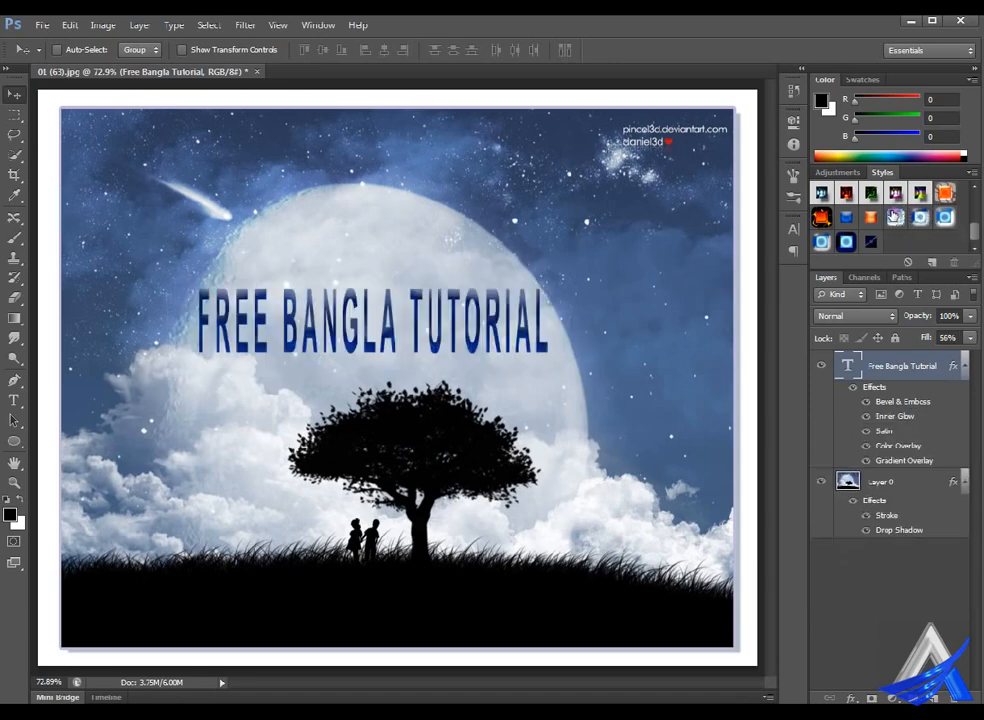
click(869, 216)
click(857, 239)
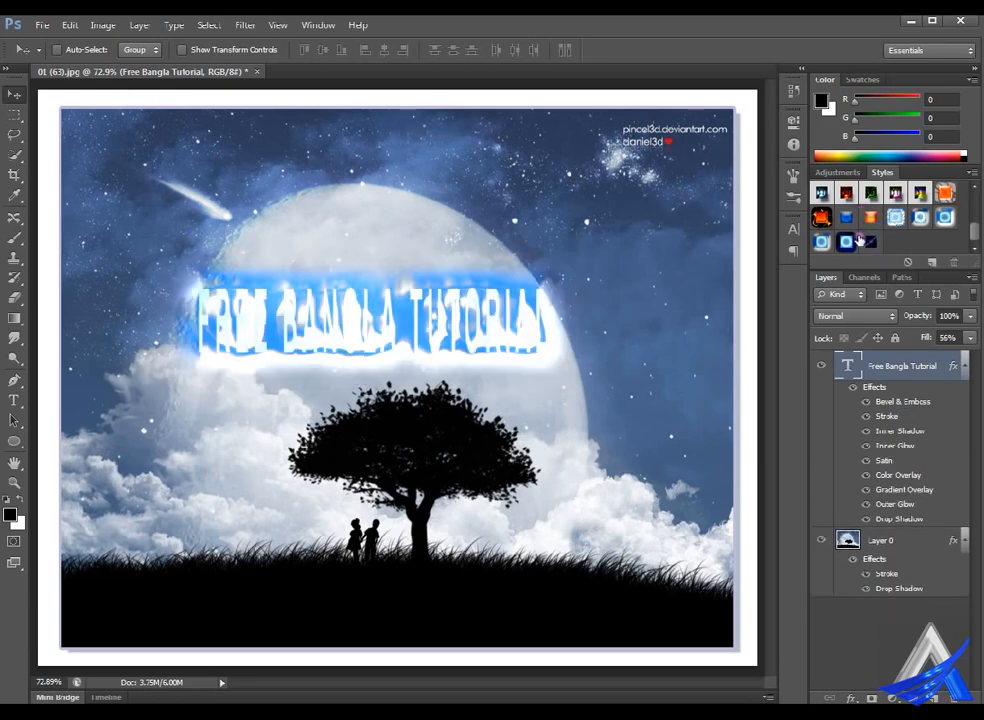
click(881, 243)
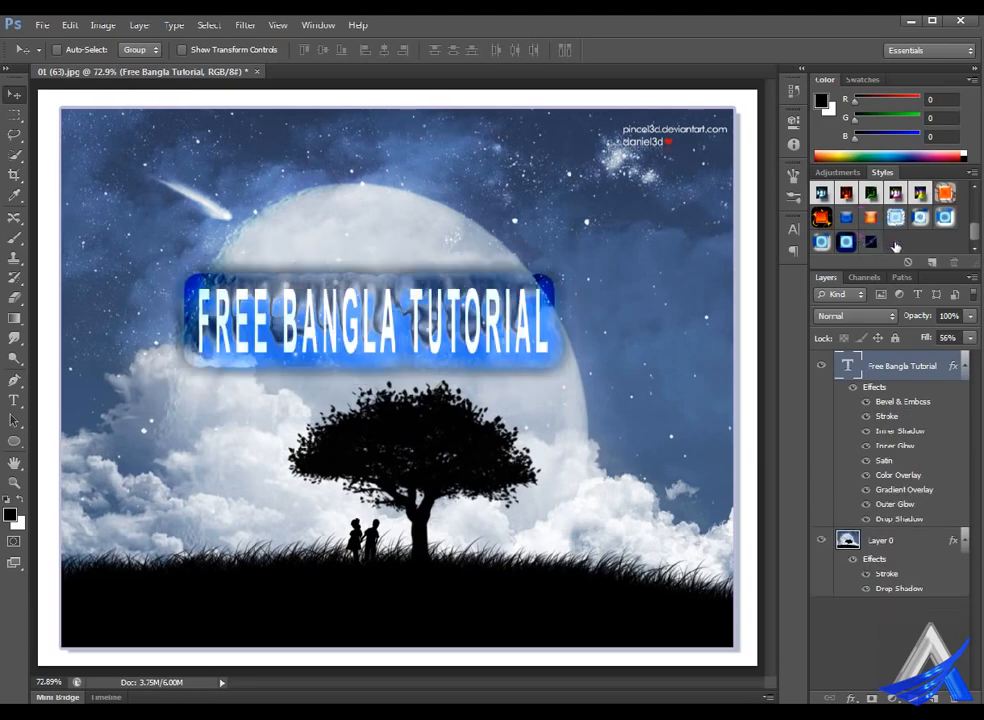
click(928, 217)
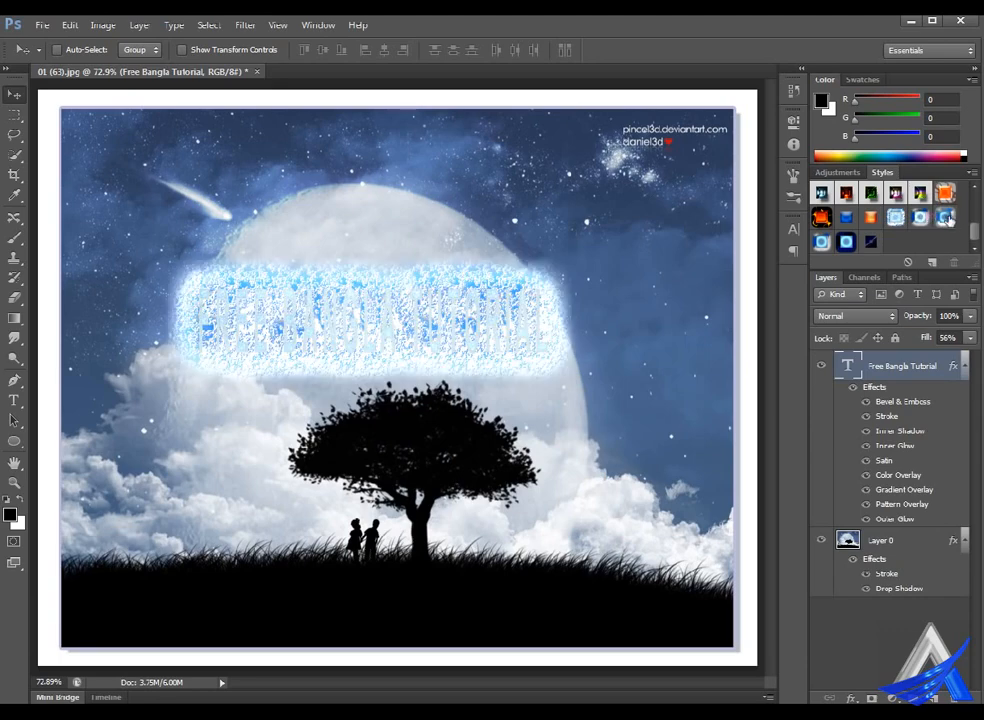
Try several KS styles on the text, including the glossy orange one, finishing with the smooth blue-and-white glow style
click(951, 218)
click(824, 243)
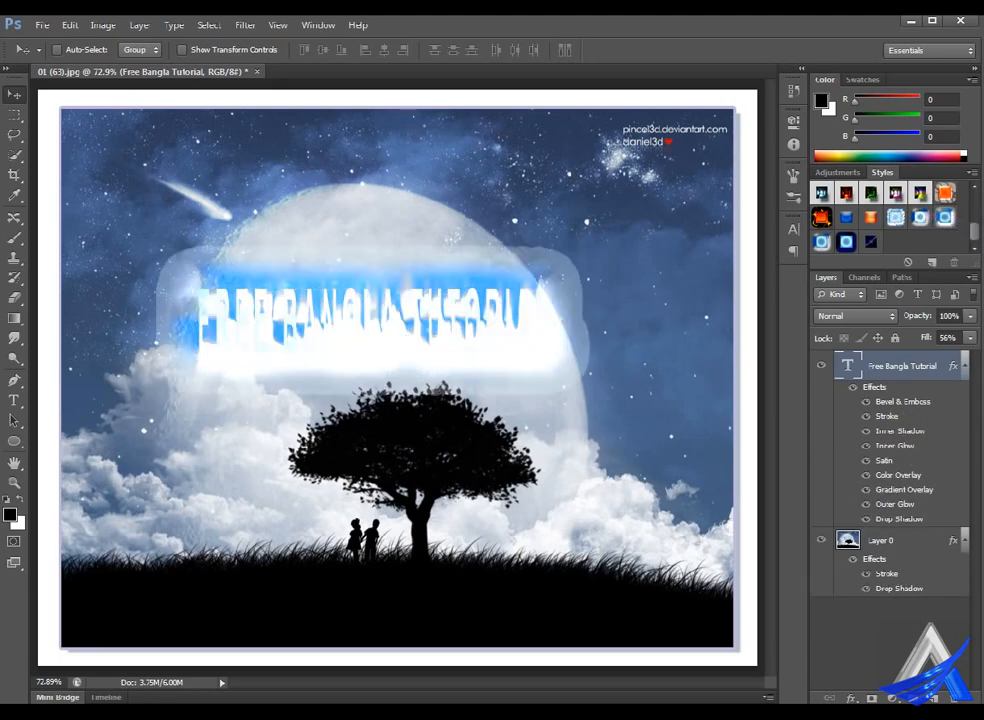
click(948, 218)
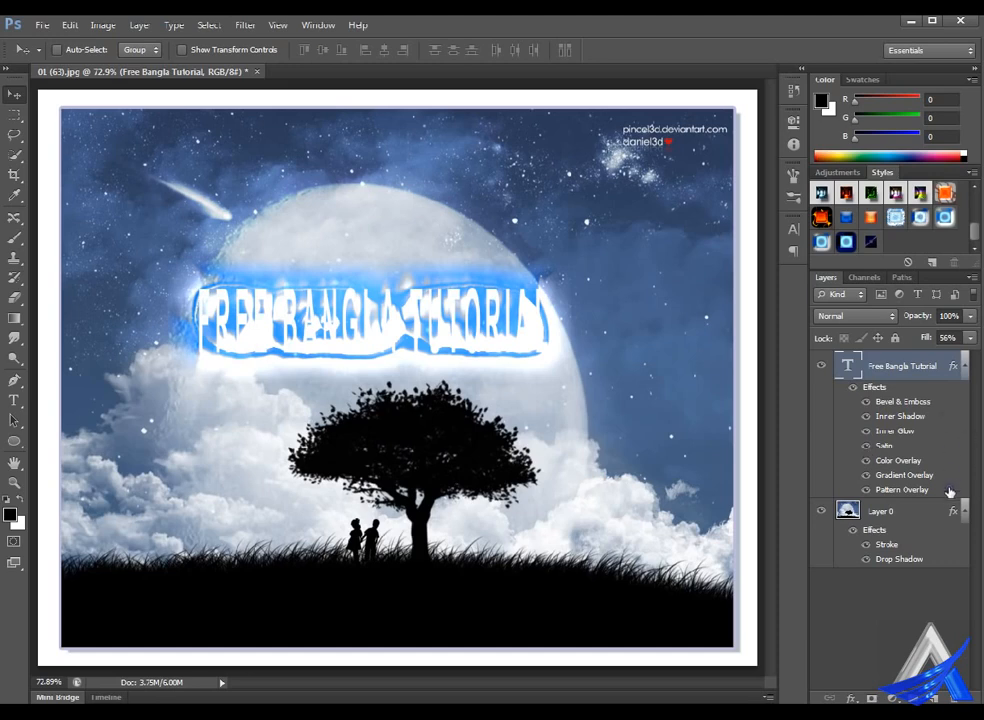
click(911, 213)
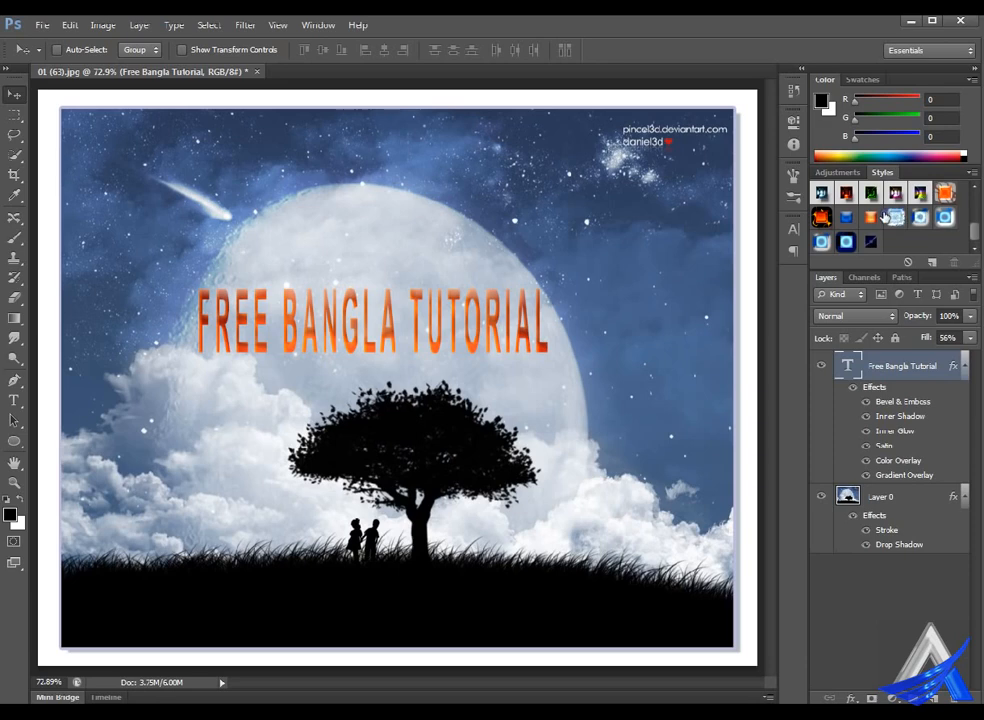
click(883, 214)
click(942, 218)
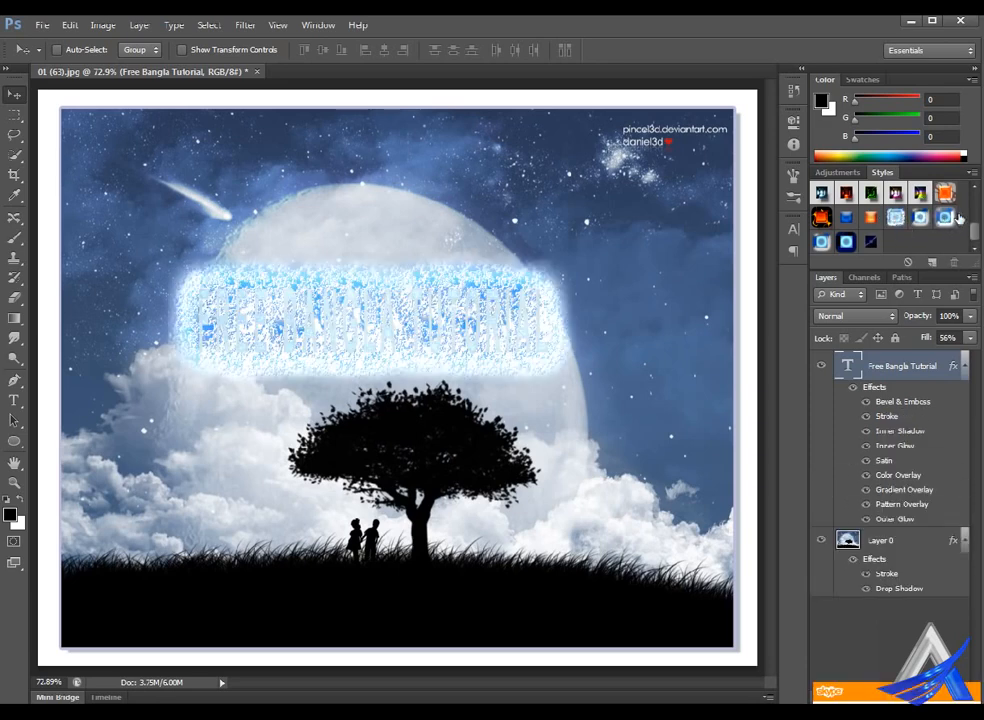
click(957, 217)
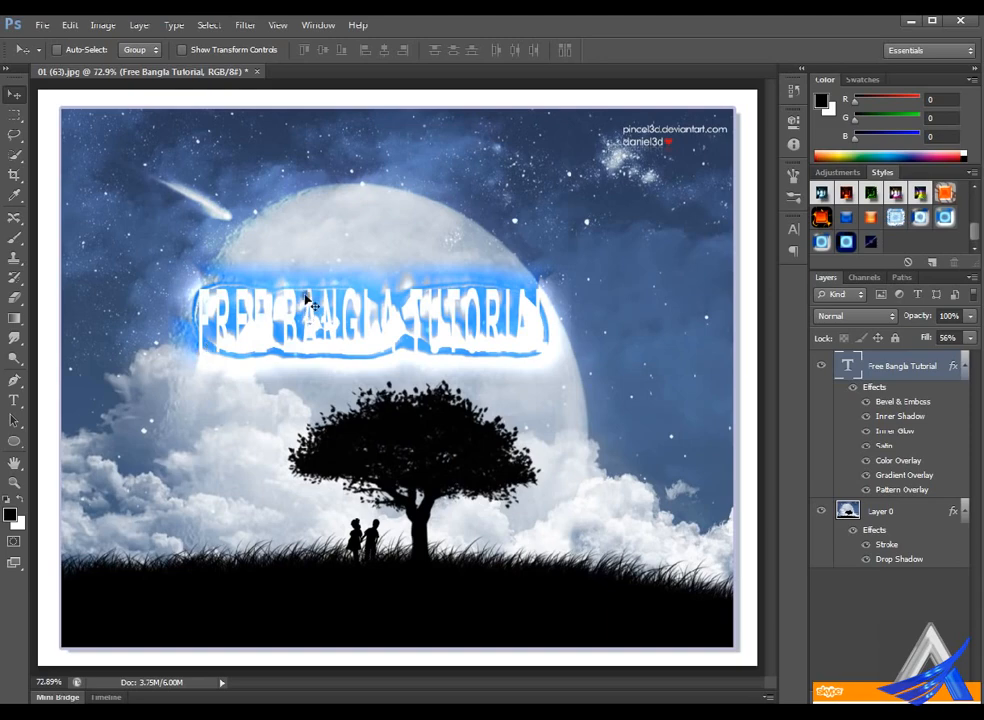
click(141, 24)
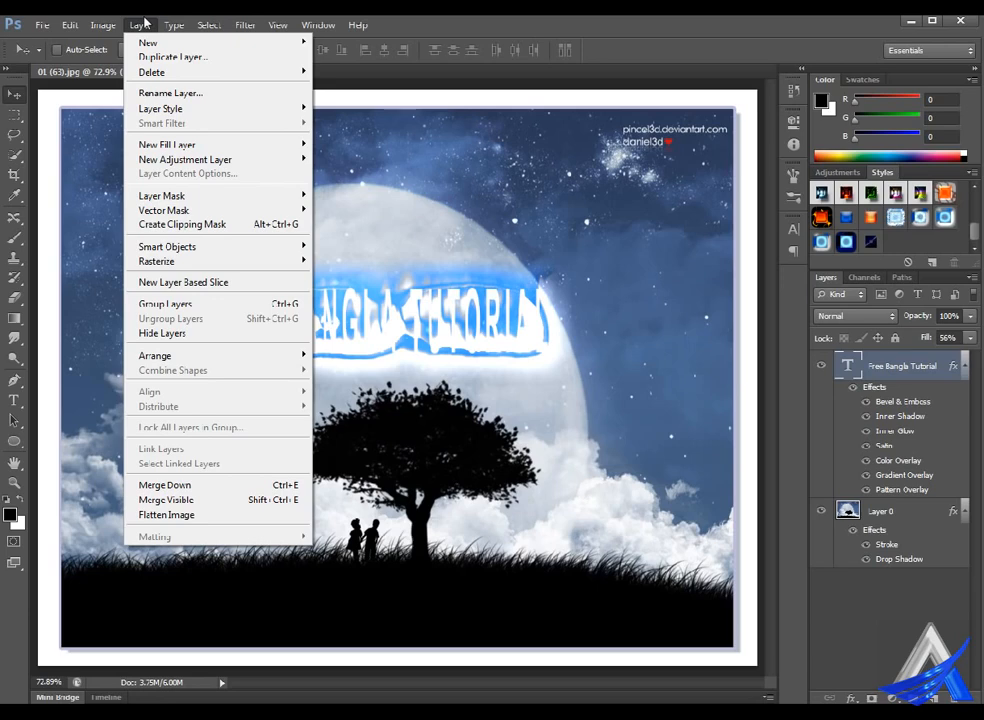
mouse_move(208, 195)
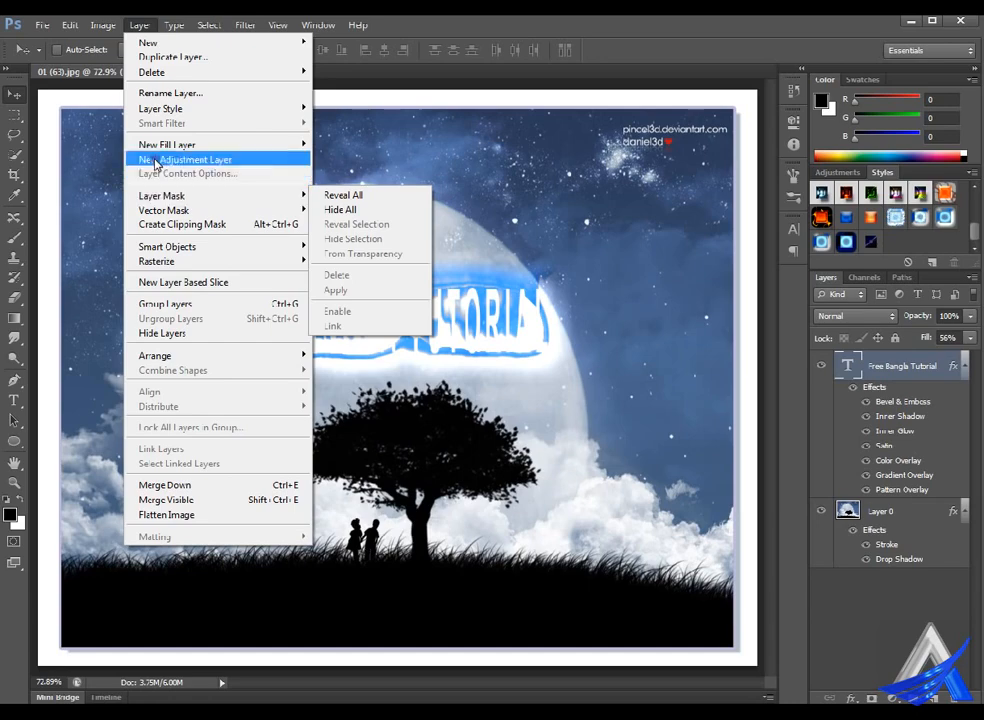
click(141, 23)
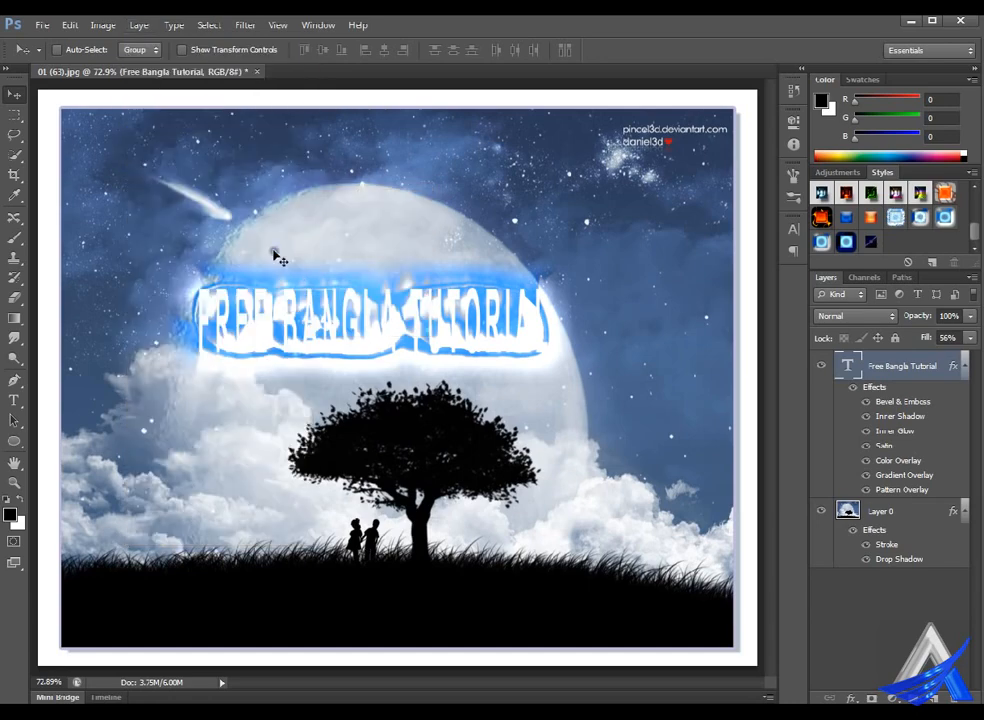
Scale the Free Bangla Tutorial layer's effects down to 6% with the preview kept clear of the title
click(145, 24)
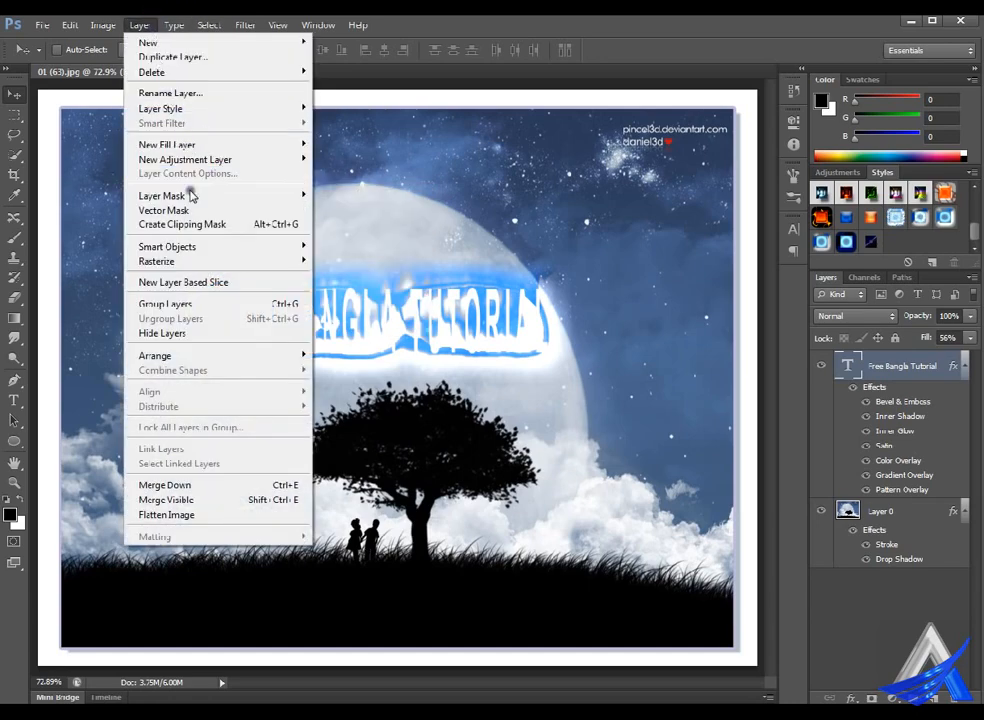
mouse_move(208, 195)
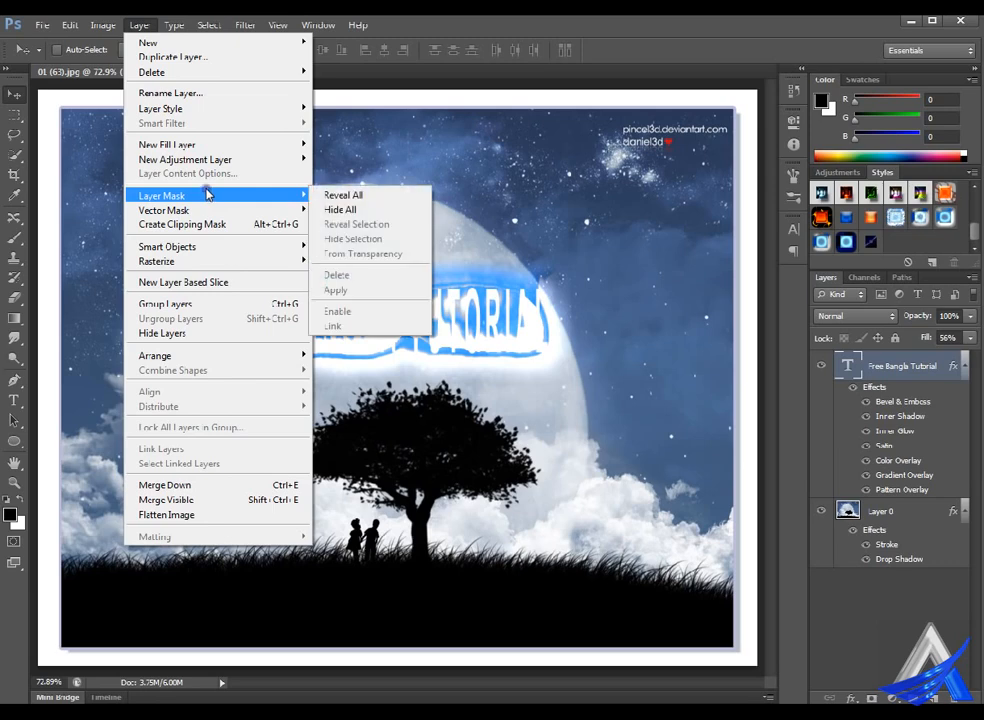
mouse_move(233, 102)
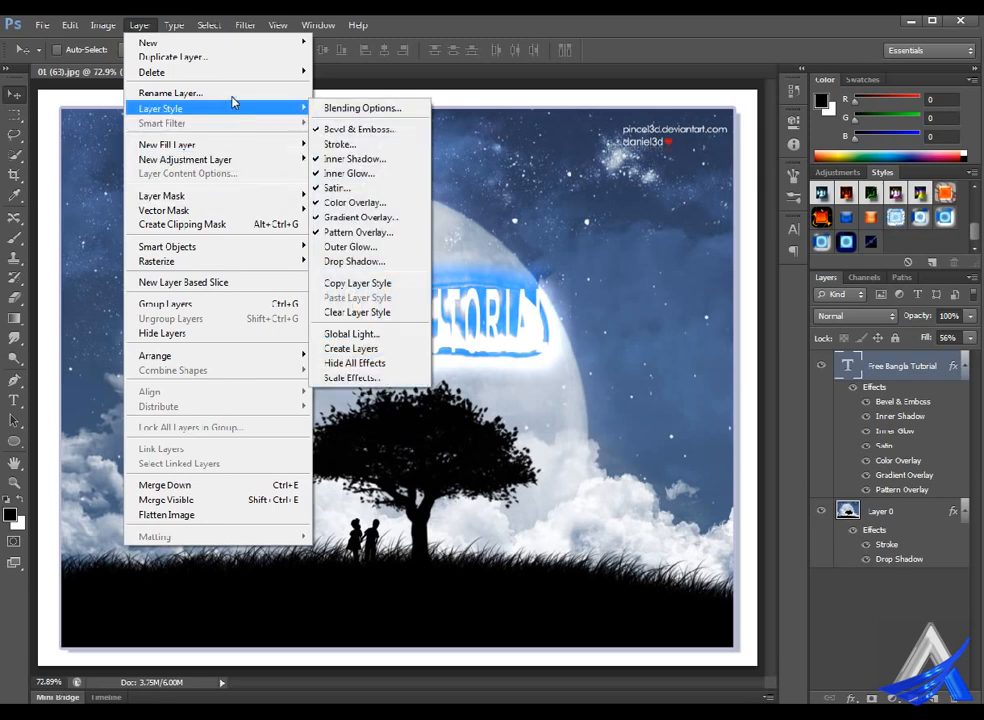
click(370, 378)
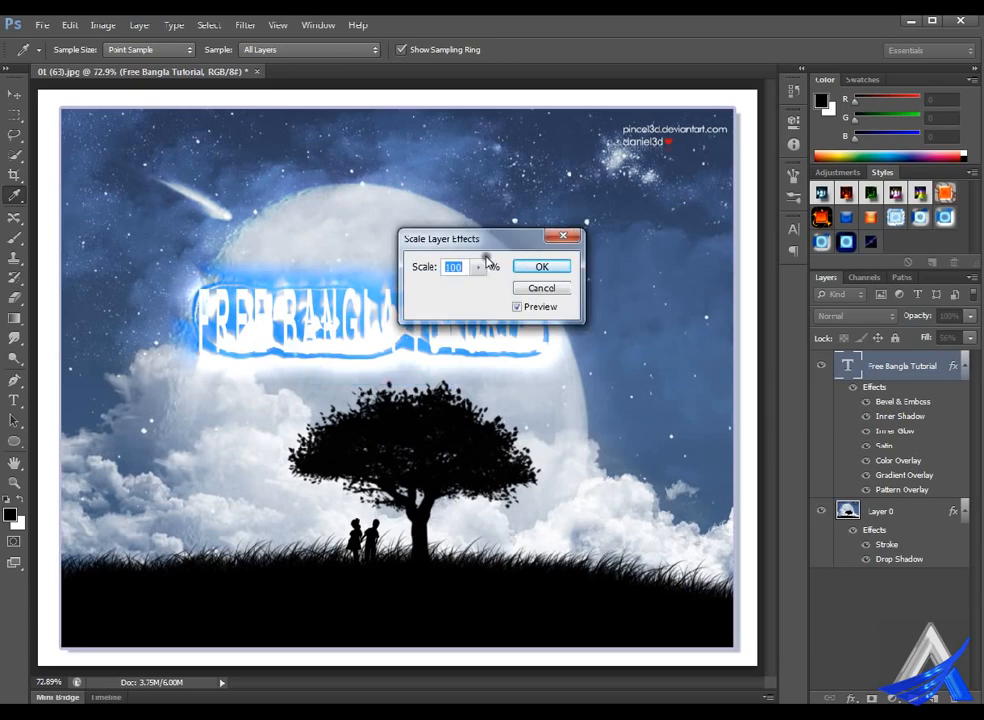
drag(509, 240, 576, 147)
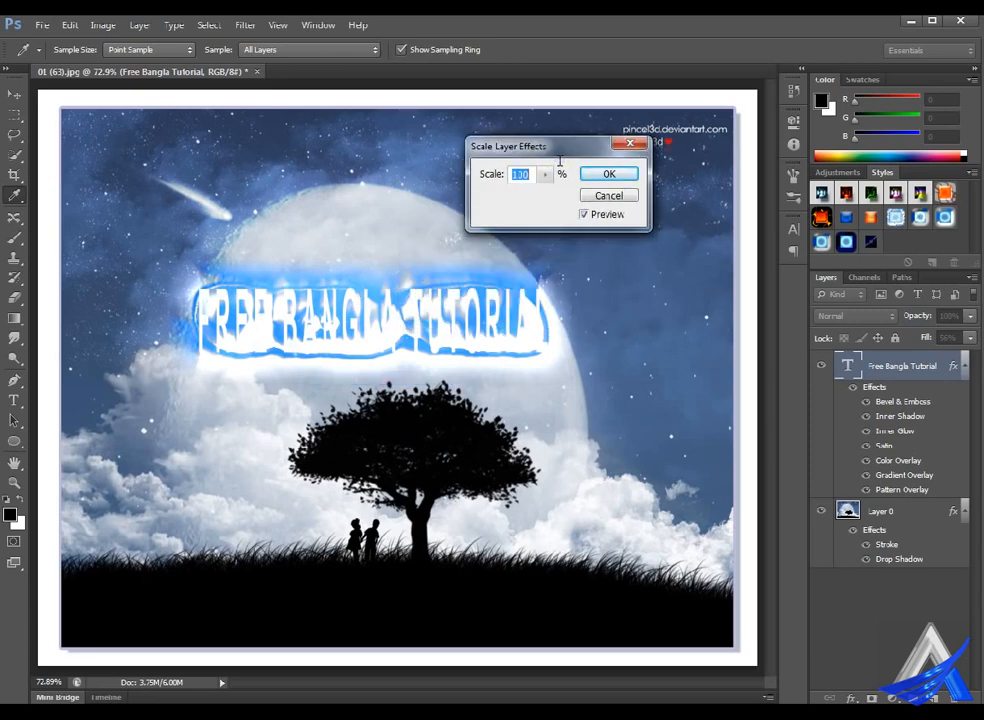
key(Down)
key(Down)
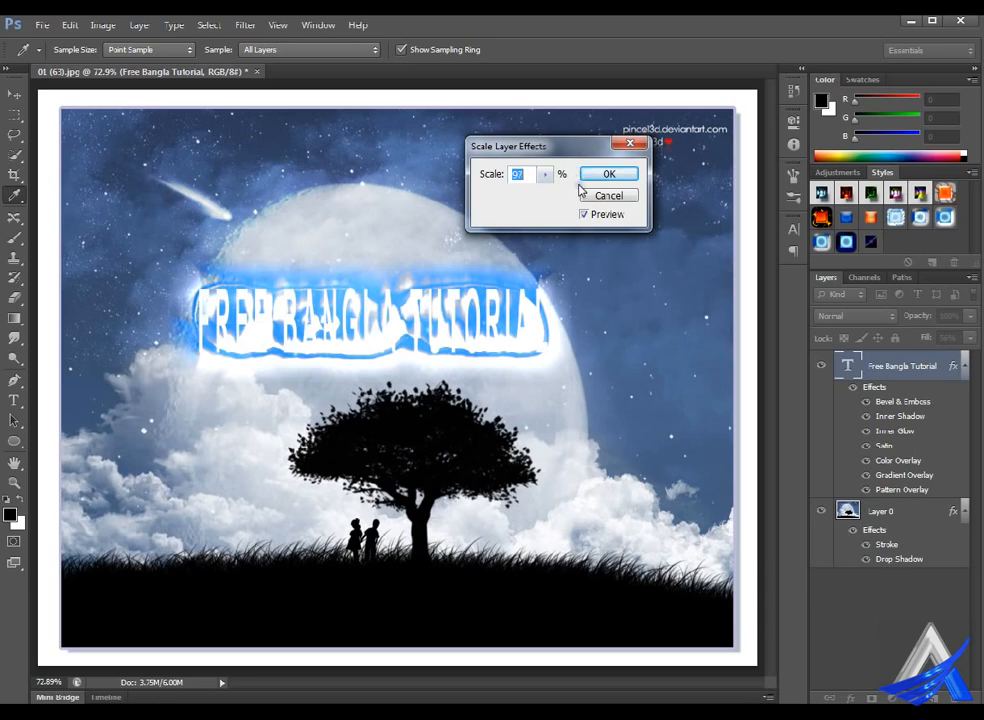
key(Down)
key(Down)
key(Down)
key(Down)
key(Down)
key(Down)
key(Down)
key(Down)
key(Down)
key(Down)
key(Down)
key(Down)
key(Down)
key(Down)
key(Down)
key(Down)
key(Down)
key(Down)
key(Down)
key(Down)
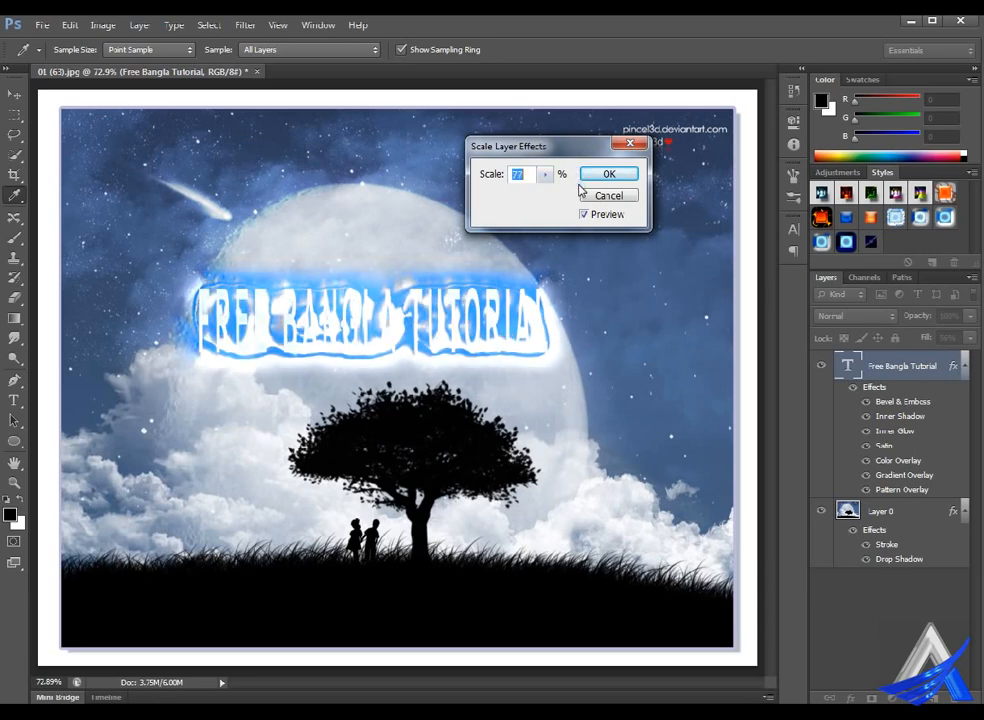
key(Down)
key(Down)
key(Down)
key(Down)
key(Down)
key(Down)
key(Down)
key(Down)
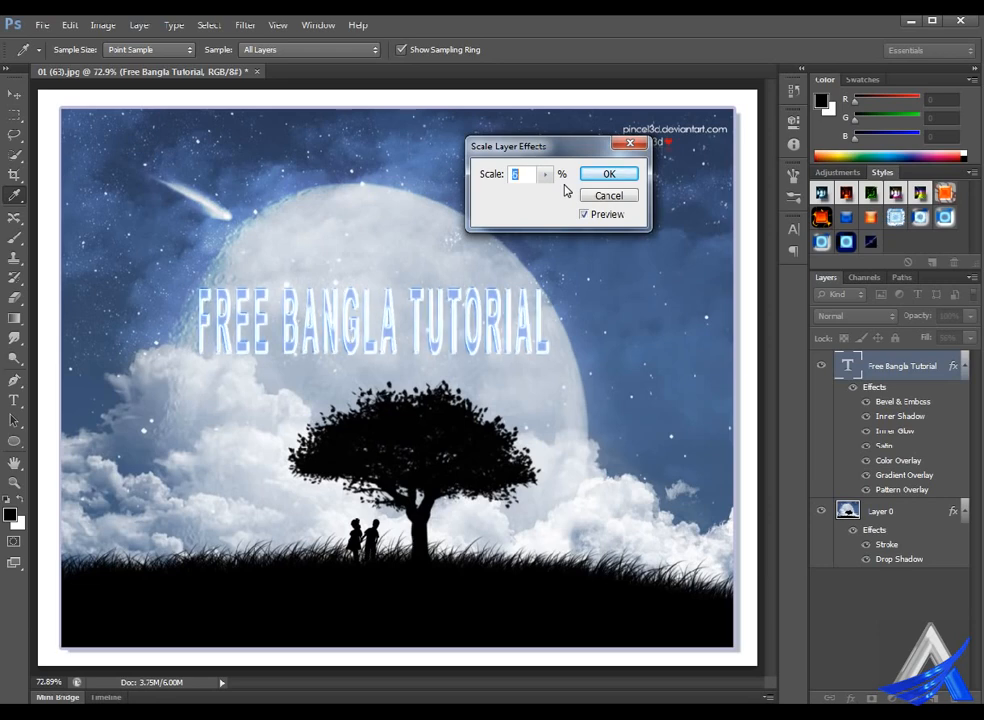
Try larger scales for the text's layer effects, going up to 33%
key(Up)
key(Up)
key(Up)
key(Up)
key(Up)
key(Up)
key(Up)
key(Up)
key(Up)
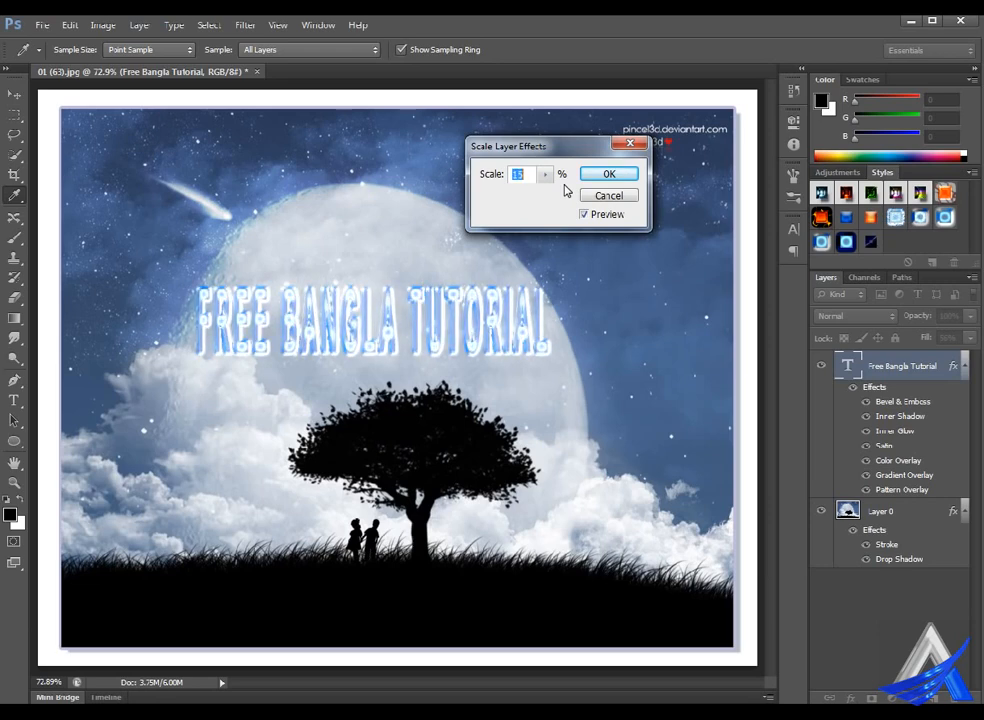
key(Up)
key(Up)
key(Up)
key(Up)
key(Up)
key(Up)
key(Up)
key(Up)
key(Up)
key(Up)
key(Up)
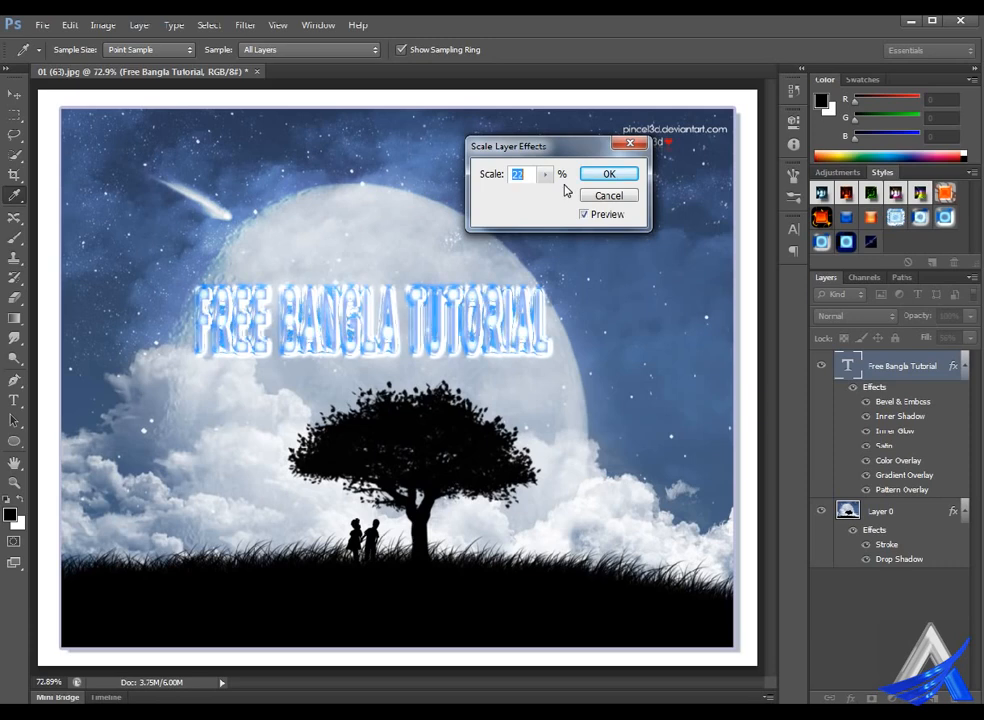
Reduce the scale of the text's layer effects to 4% and apply it
key(Down)
key(Down)
key(Down)
key(Down)
key(Down)
key(Down)
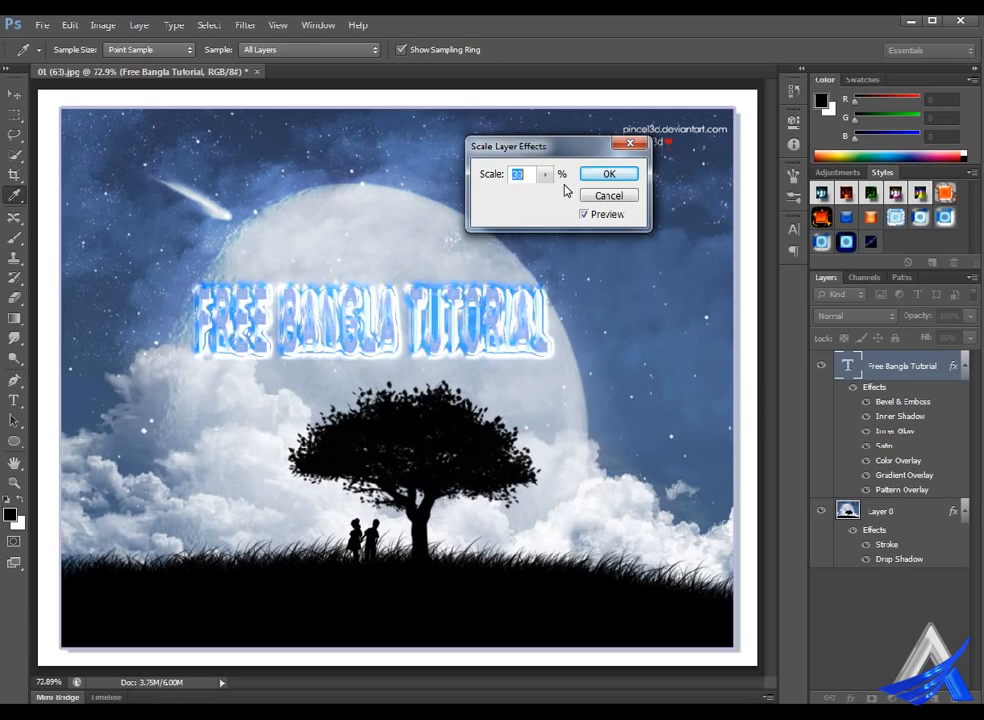
key(Down)
key(Down)
key(Down)
key(Down)
key(Down)
key(Down)
key(Down)
key(Down)
key(Down)
key(Down)
key(Down)
key(Down)
key(Down)
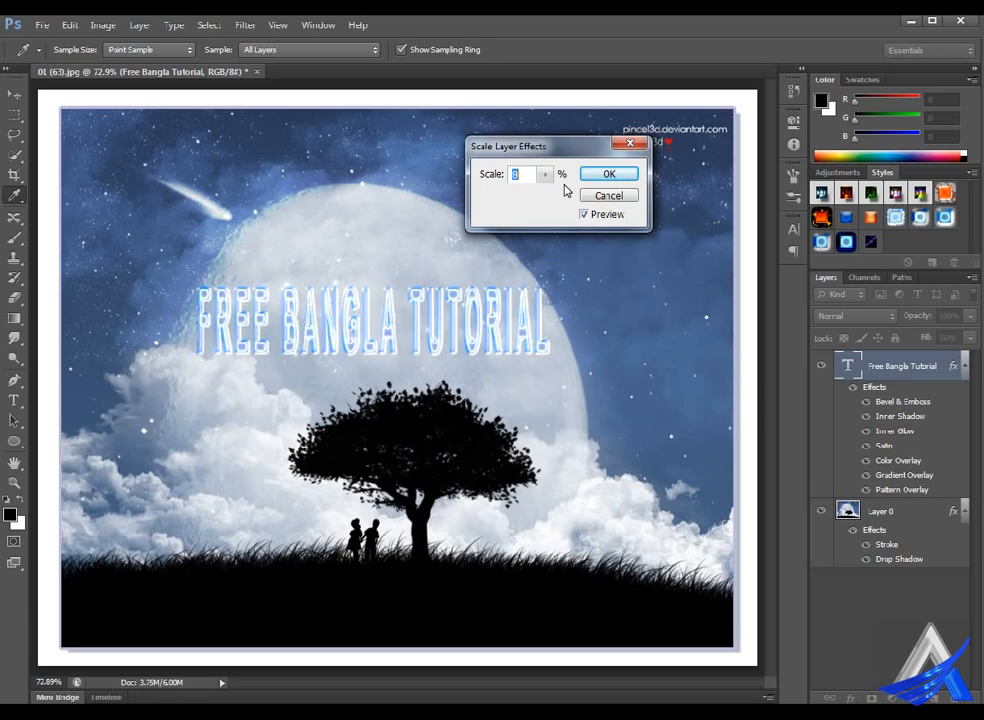
key(Down)
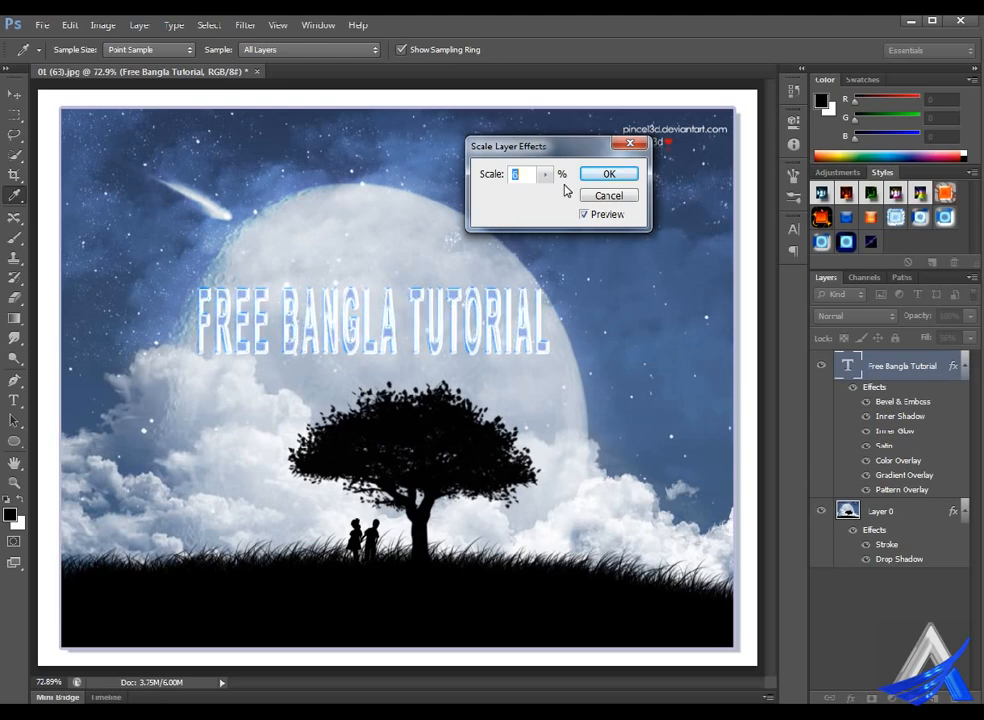
key(Down)
key(Down)
key(Up)
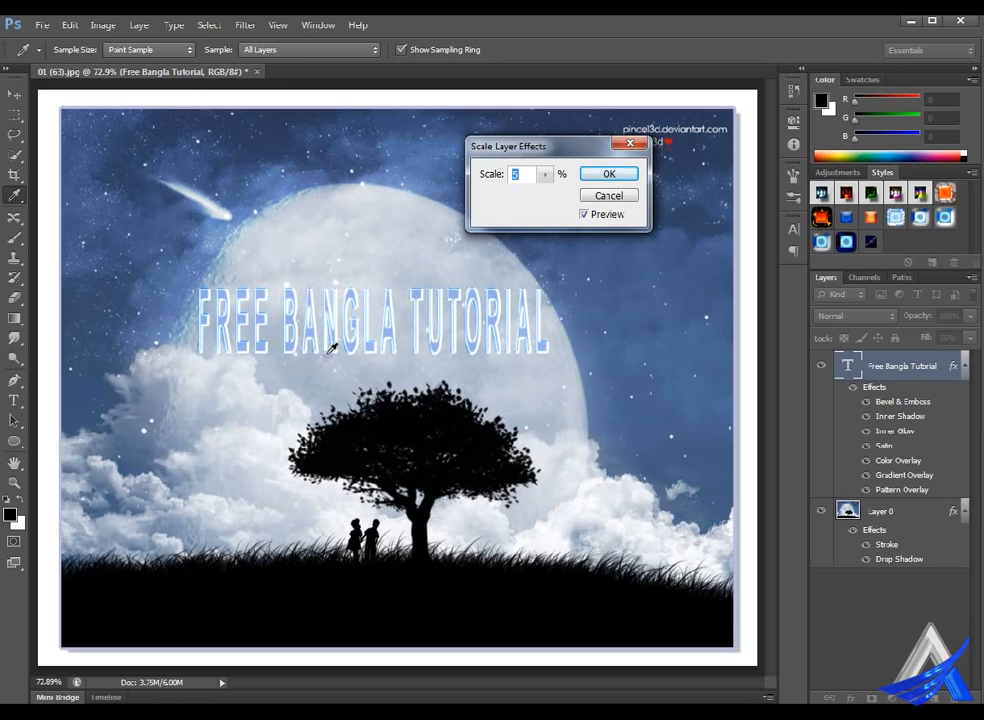
key(Down)
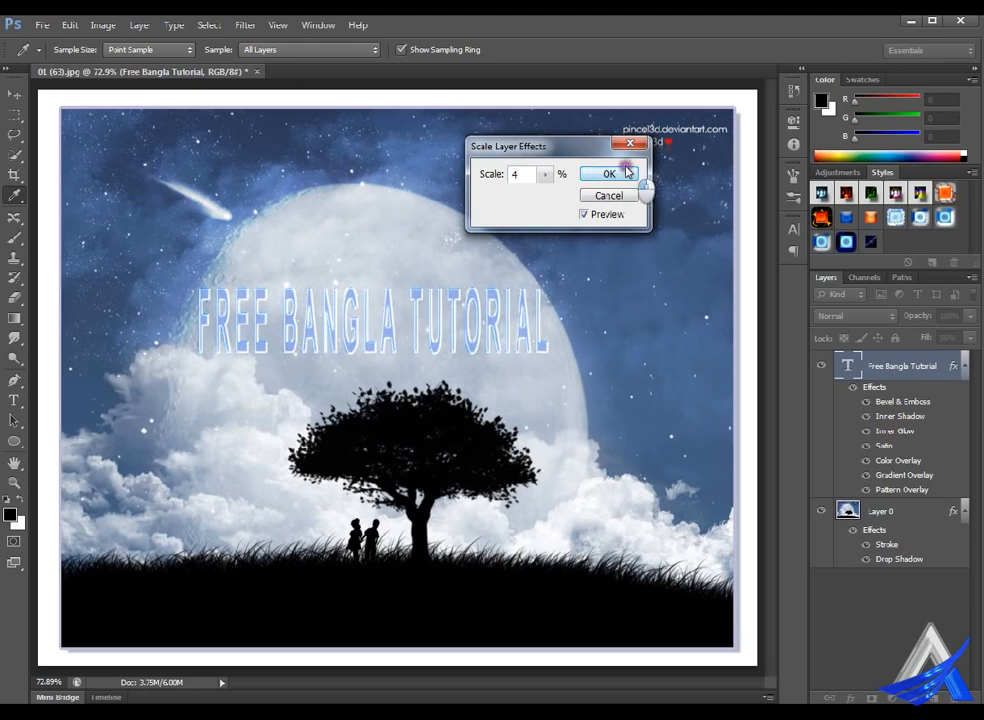
click(614, 173)
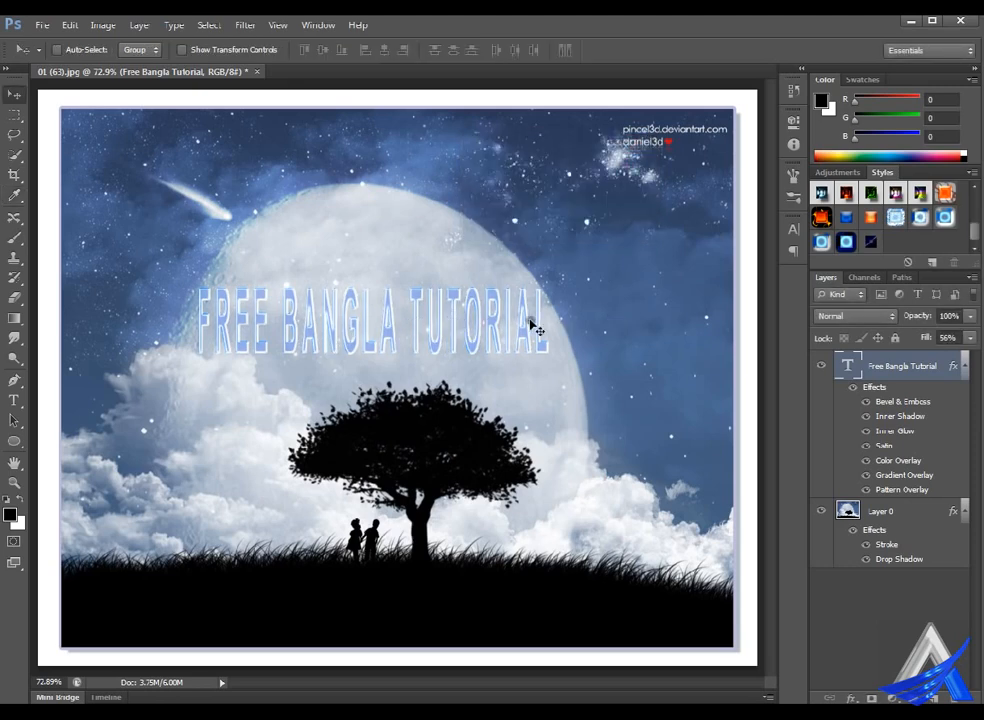
Apply the textured icy blue-and-white style to the text and scale its layer effects to 5%
click(943, 217)
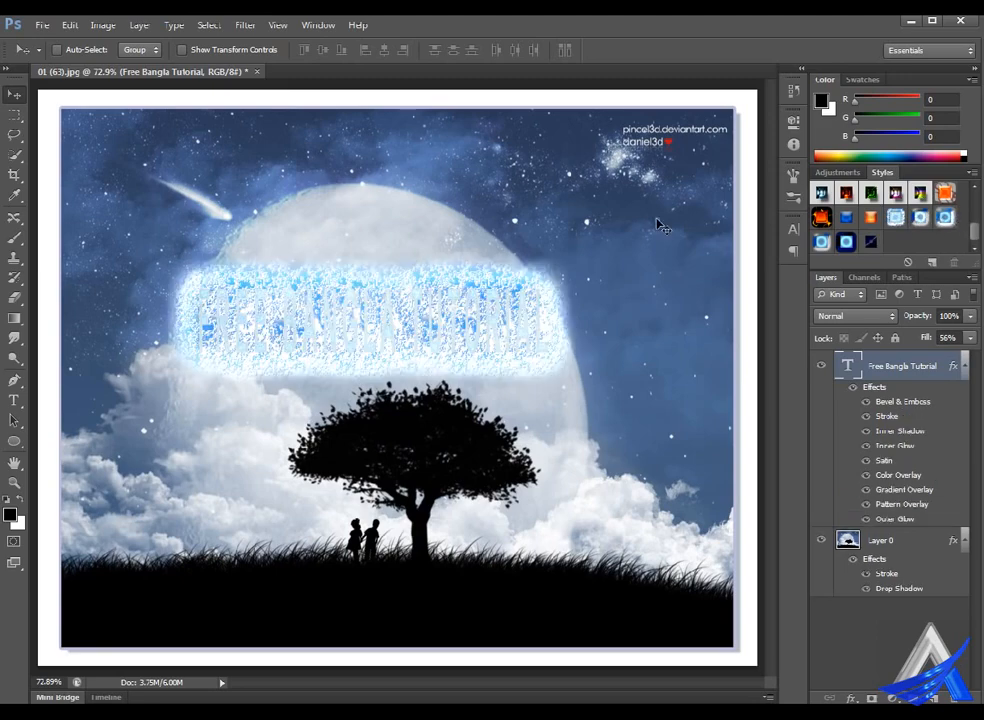
click(148, 24)
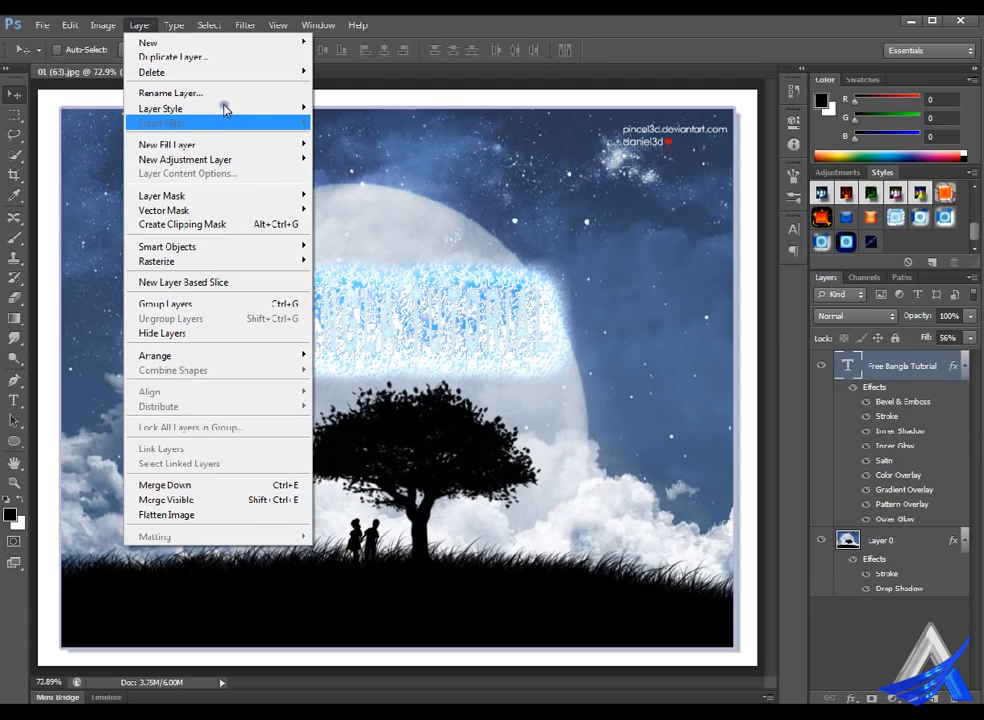
mouse_move(226, 108)
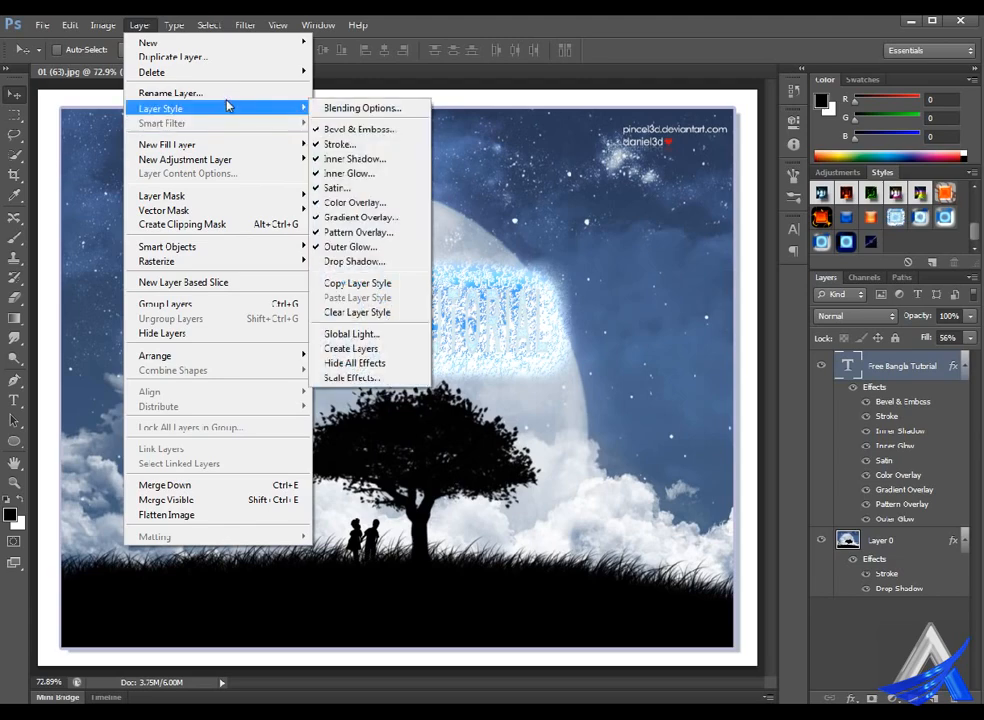
click(397, 377)
text(10)
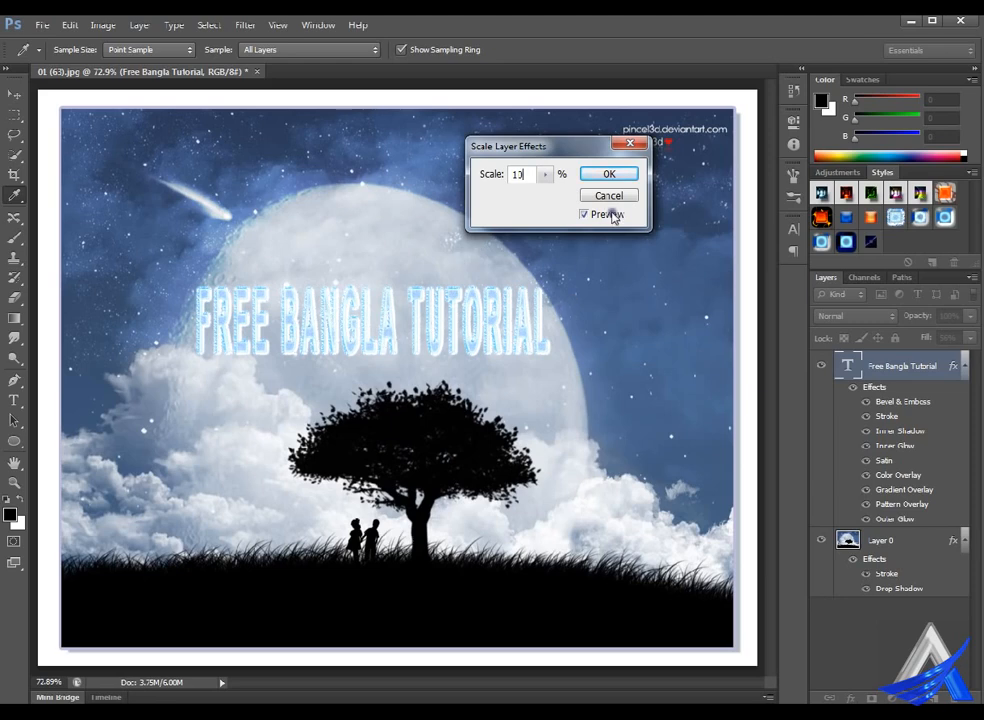
key(BackSpace)
key(BackSpace)
text(5)
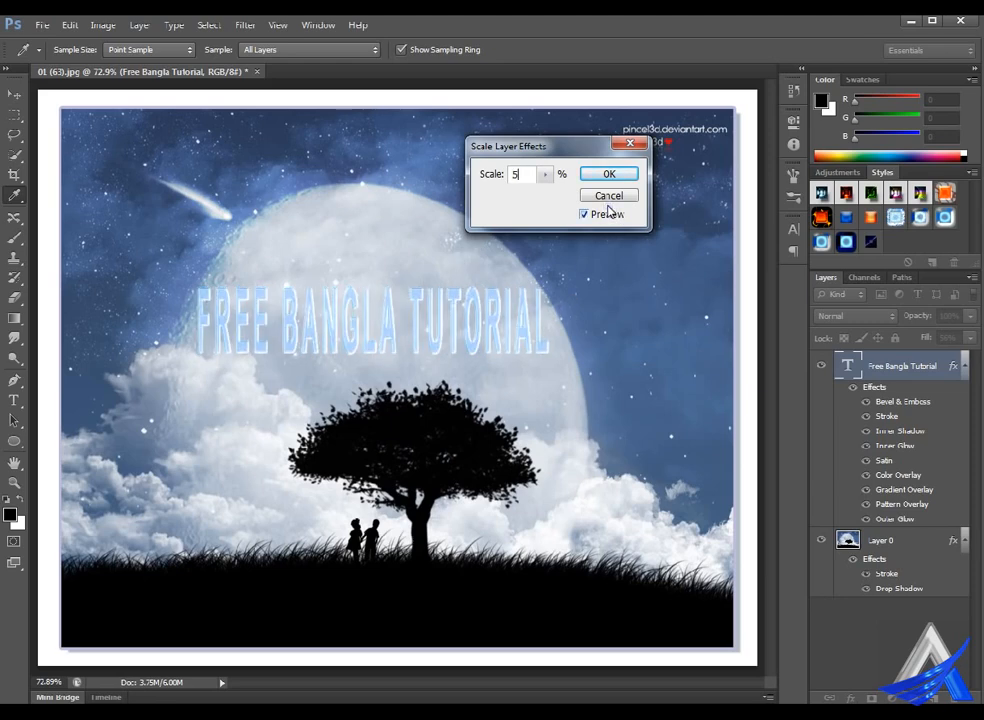
text(v)
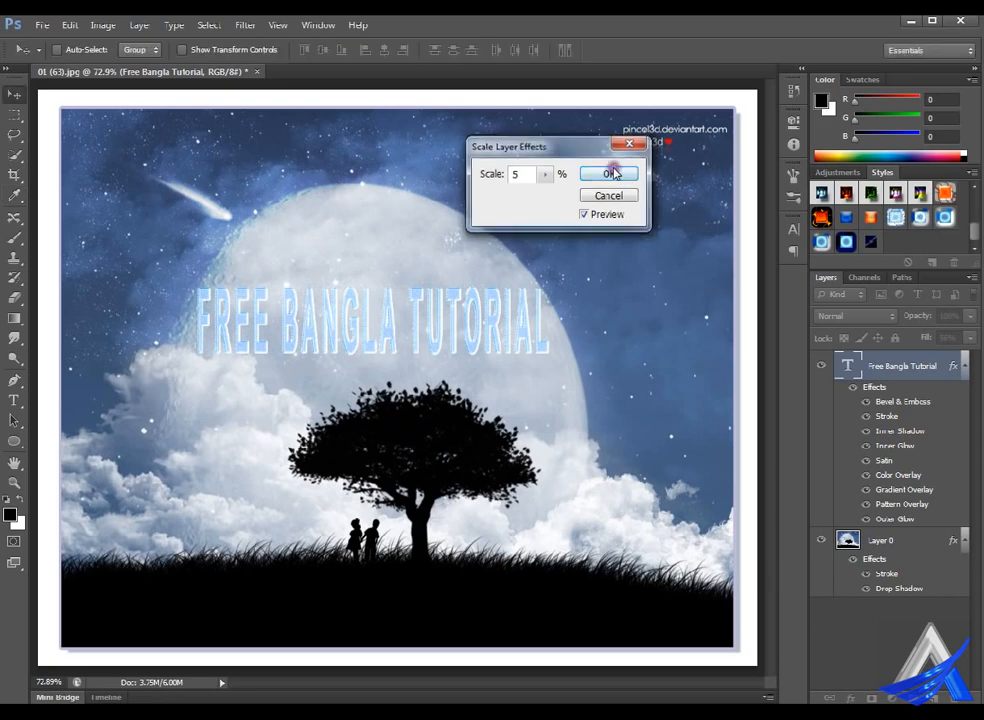
click(612, 173)
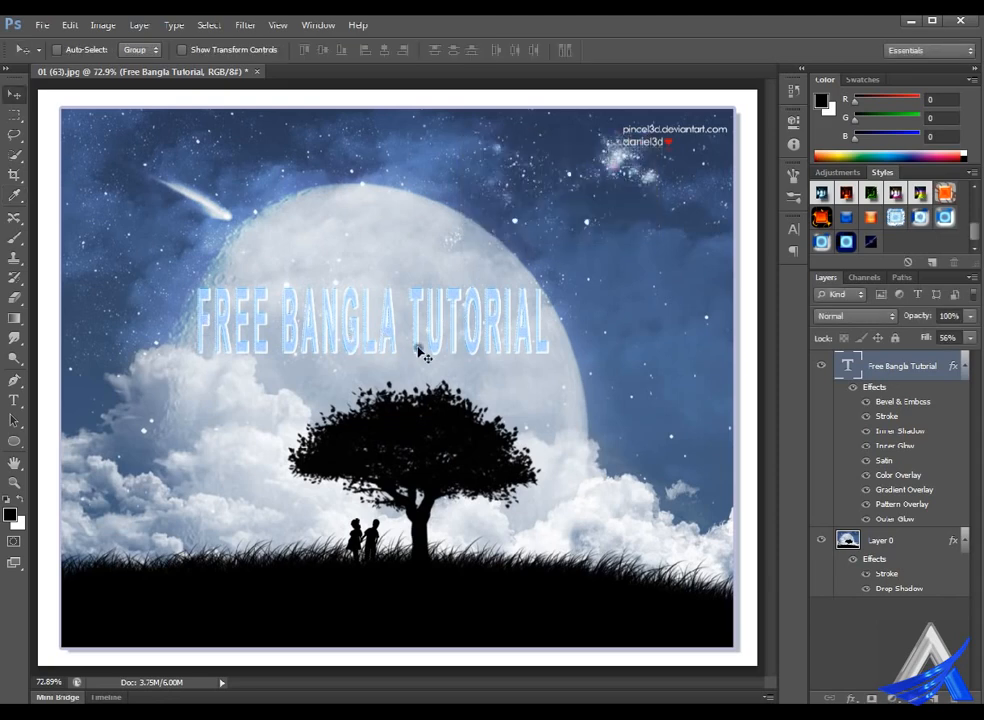
Lower the text layer's fill to 8% and move the title down onto the black grass below the tree
click(969, 338)
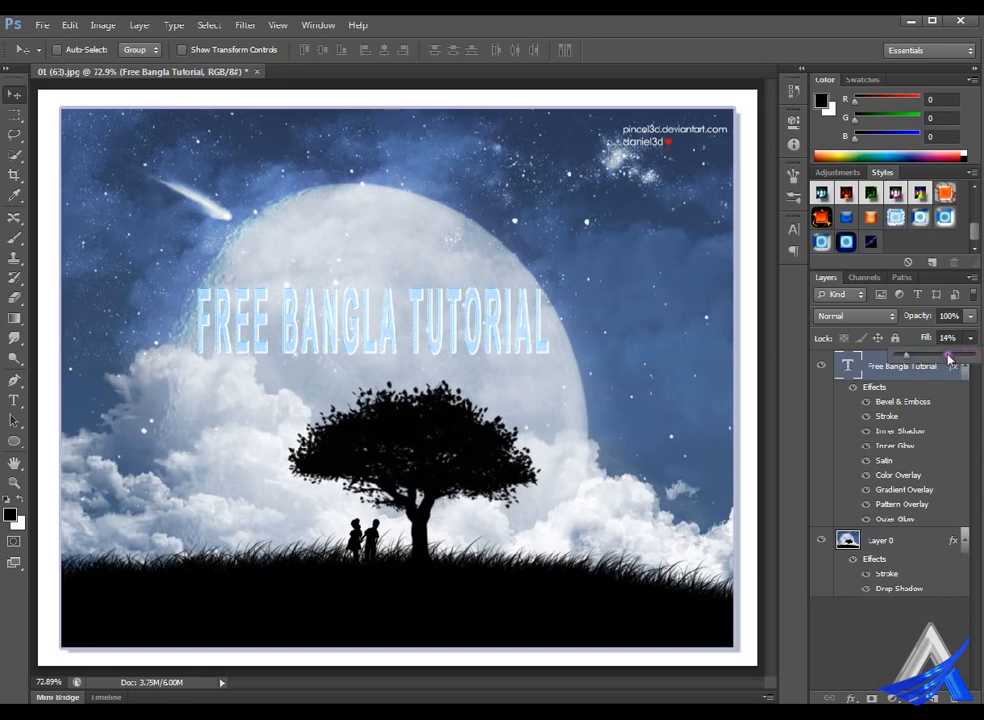
mouse_move(960, 356)
mouse_down()
mouse_move(905, 355)
mouse_move(943, 357)
mouse_up()
drag(444, 288, 465, 590)
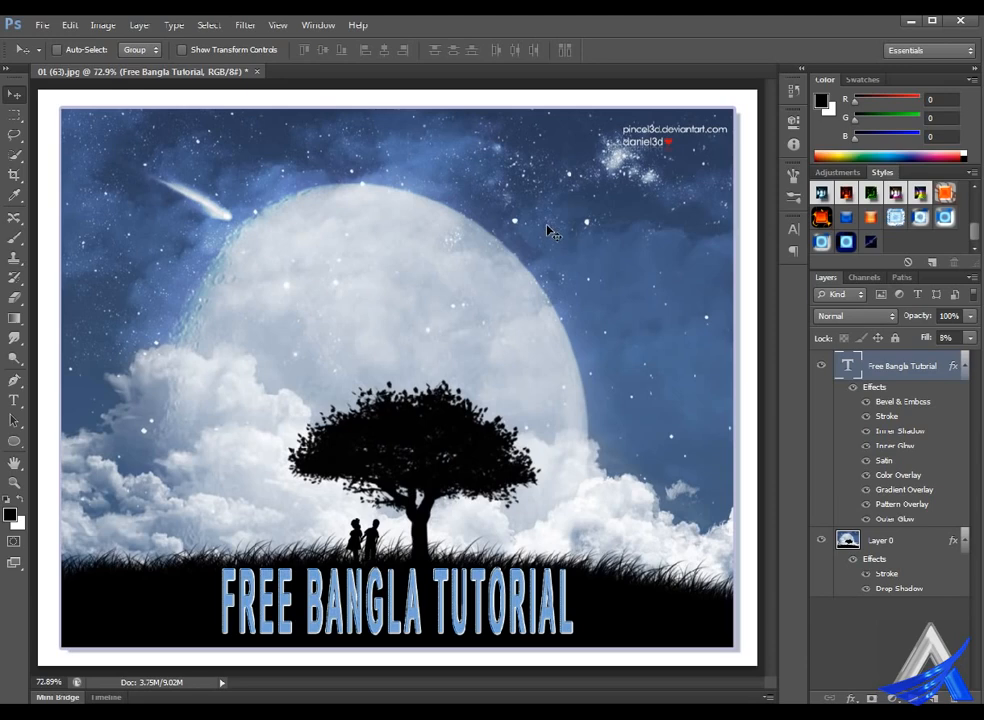